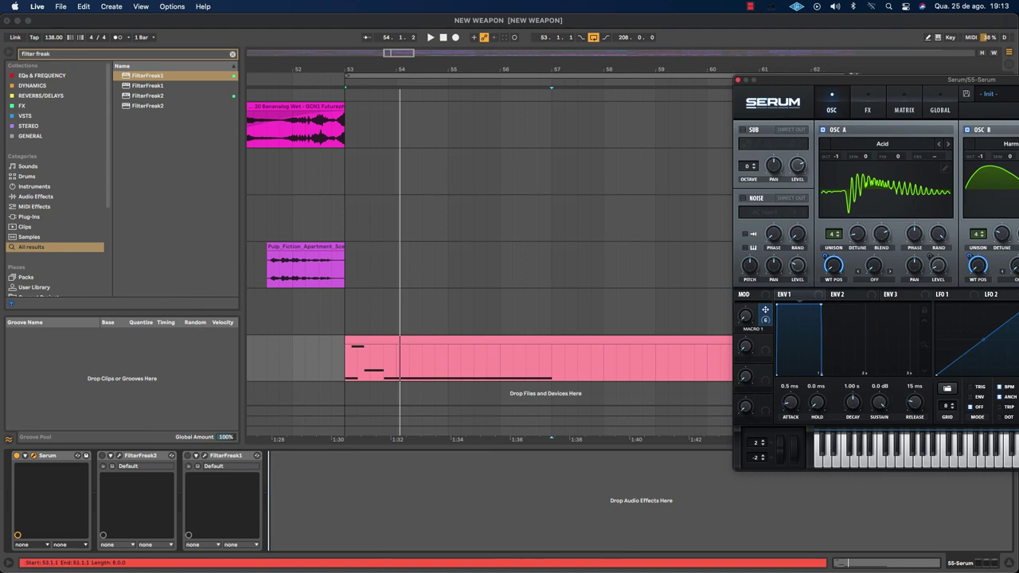
Open the 55 Serum track's MIDI clip starting at bar 53 for note editing and bring the whole Serum window into view.
click(538, 340)
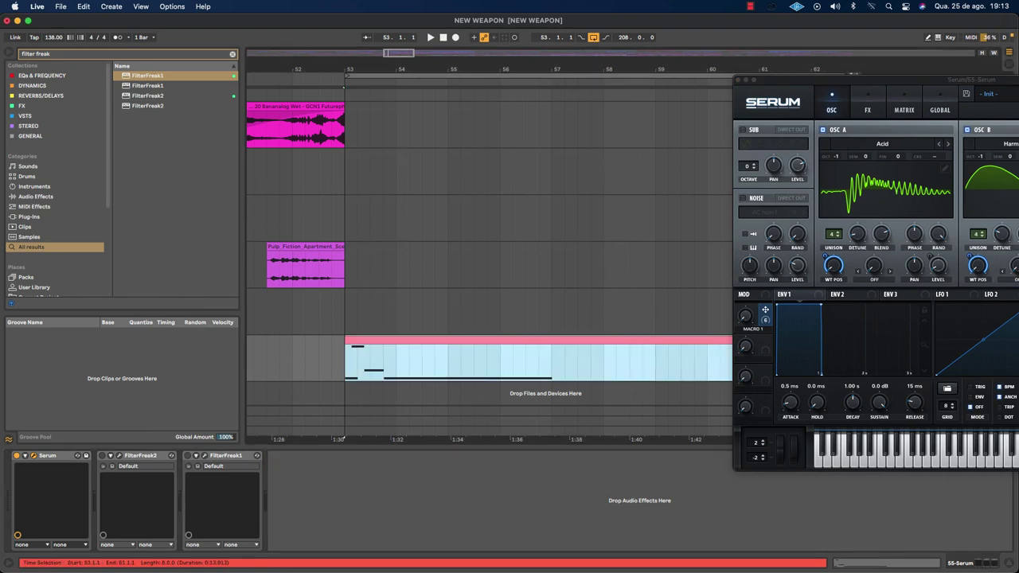
drag(876, 79, 932, 83)
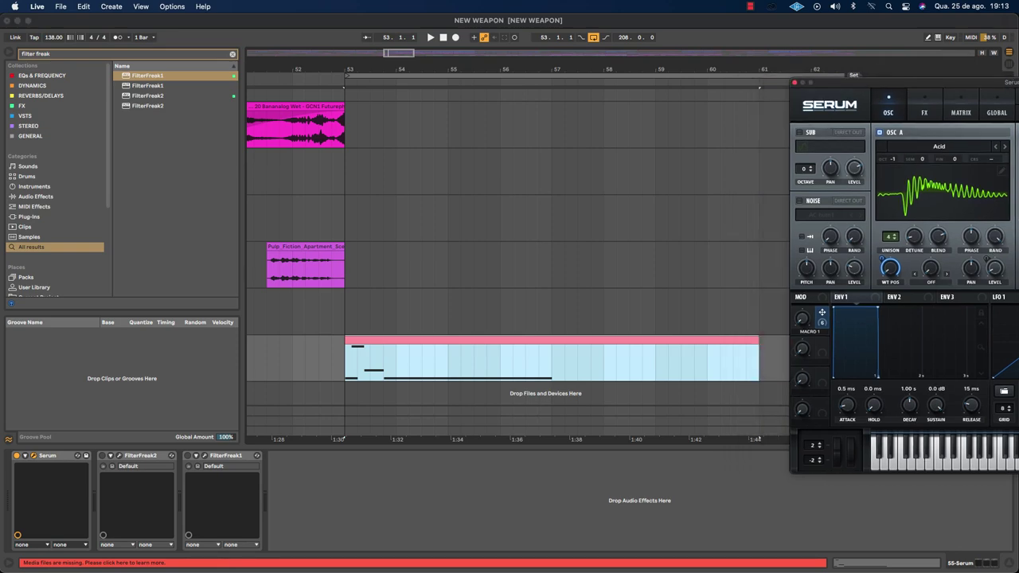
double_click(556, 358)
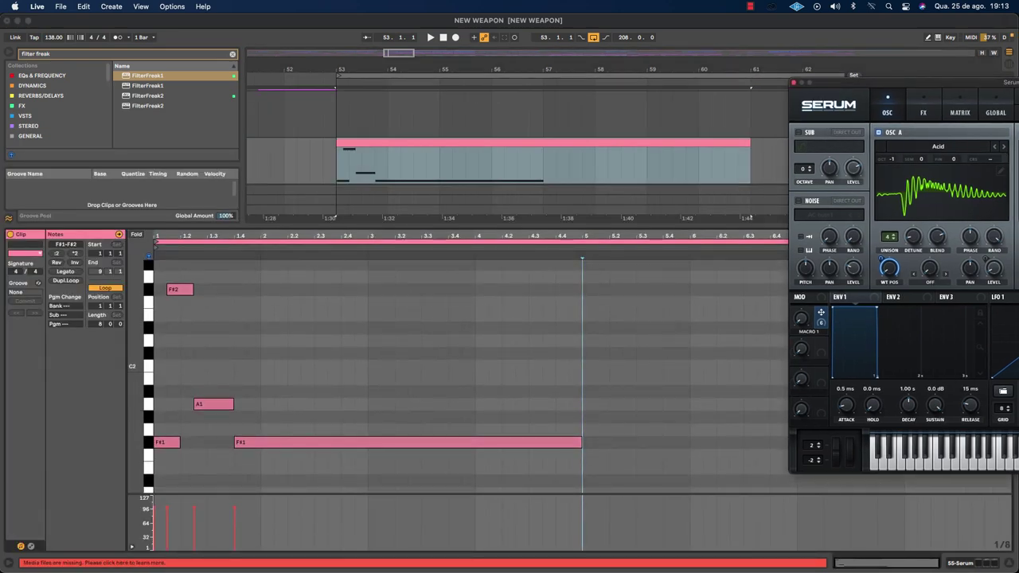
drag(876, 80, 577, 61)
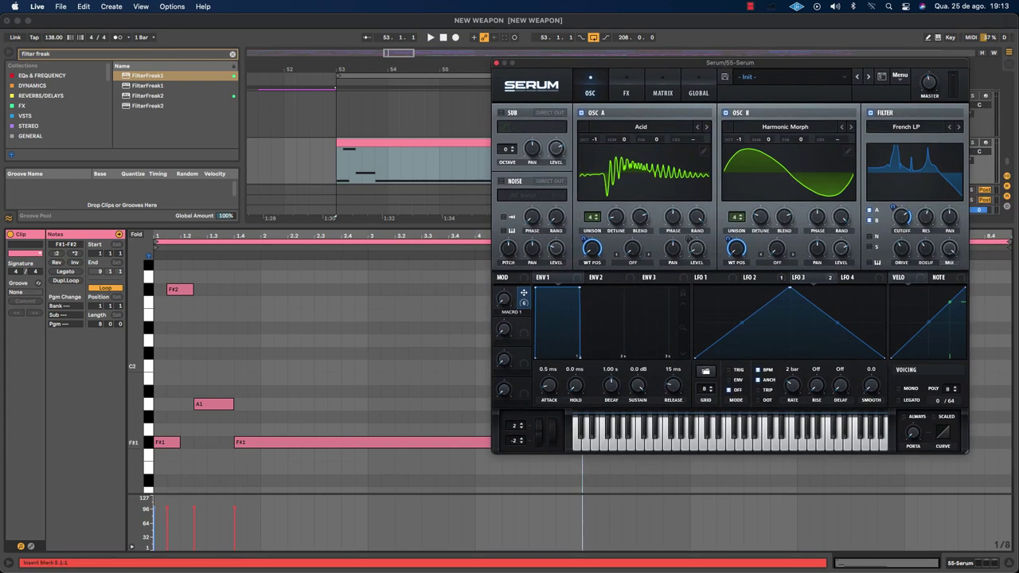
Check the clip's F#1 and A1 notes and play the phrase to hear the Serum patch.
click(167, 441)
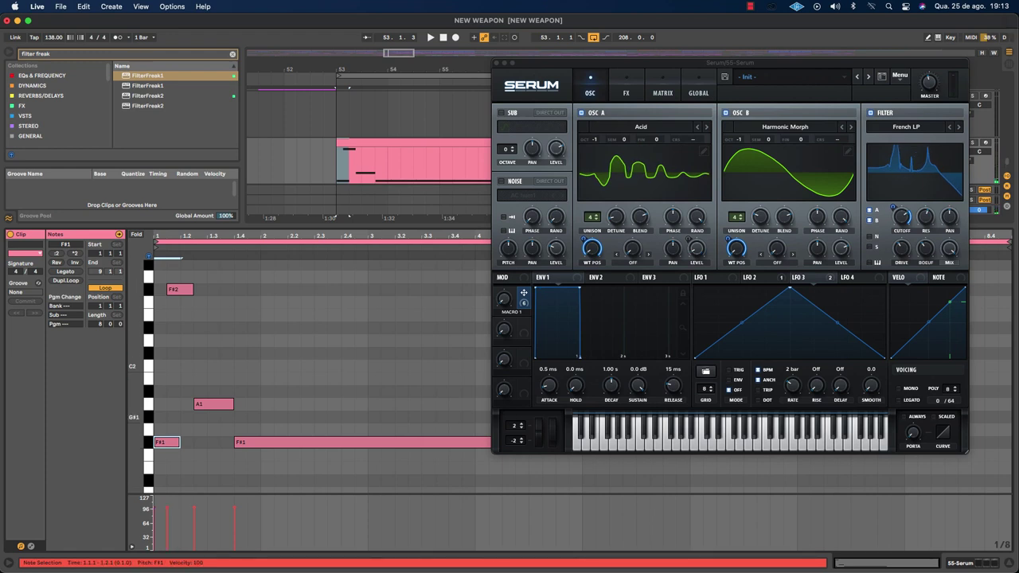
click(213, 404)
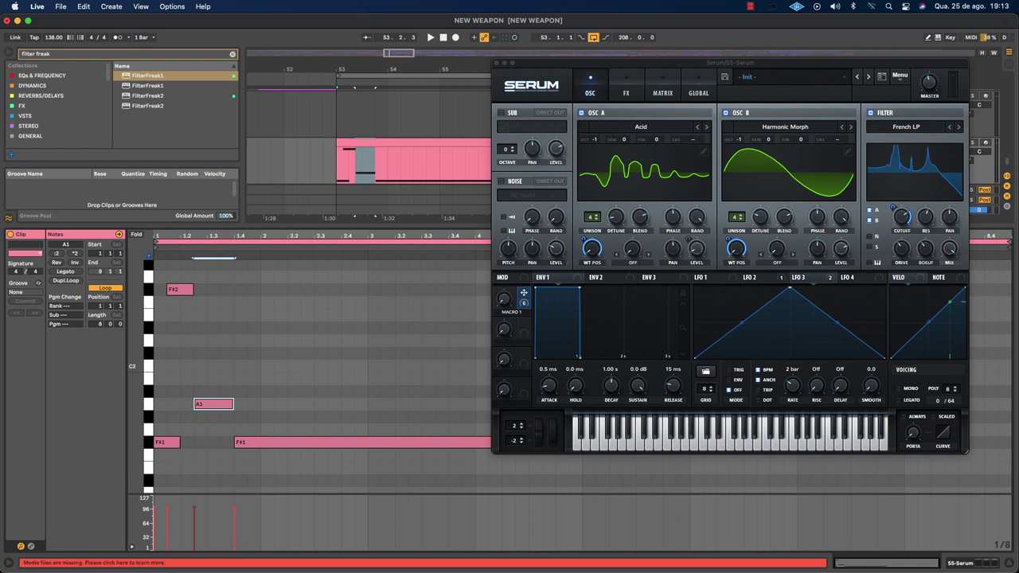
key(space)
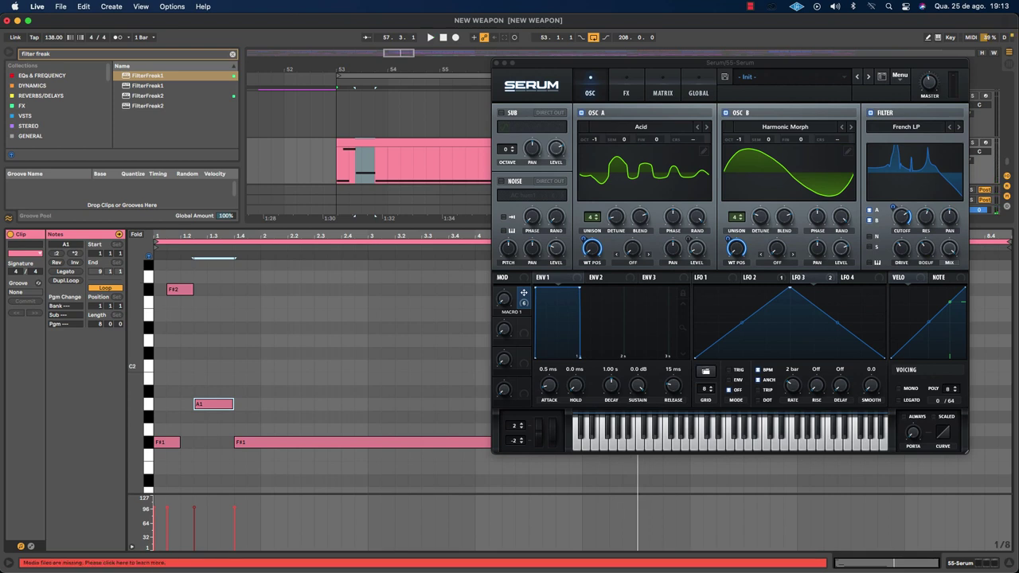
drag(716, 62, 607, 63)
key(space)
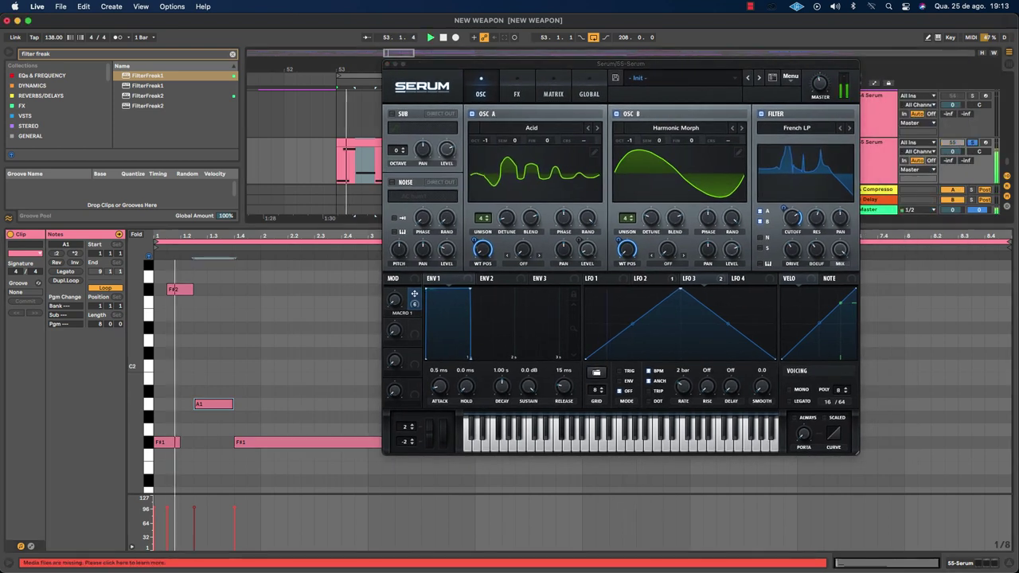
key(space)
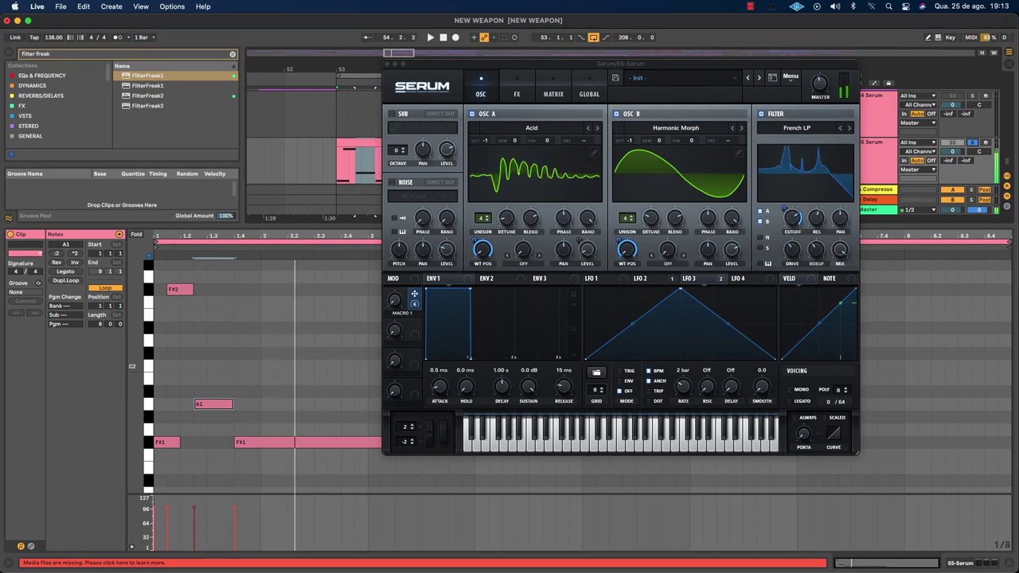
Examine the wavetable choices of oscillators A and B and the filter's type in Serum.
click(531, 128)
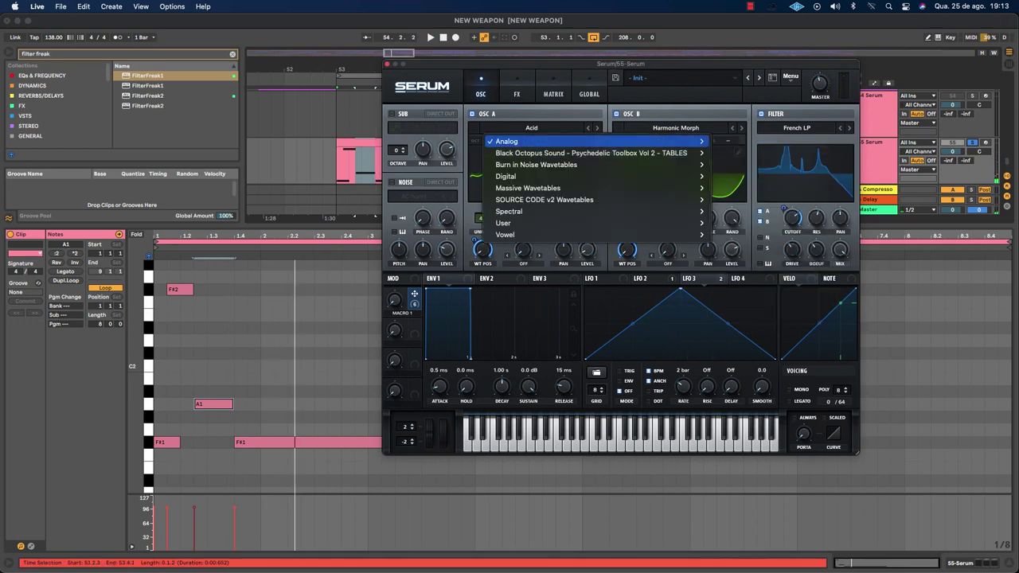
mouse_move(692, 141)
key(Escape)
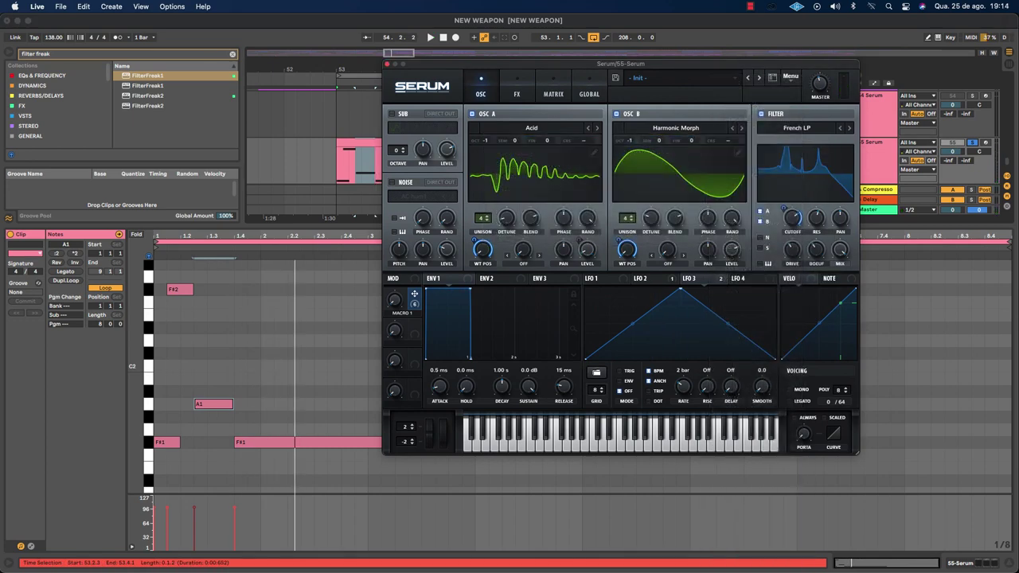
click(676, 127)
mouse_move(677, 176)
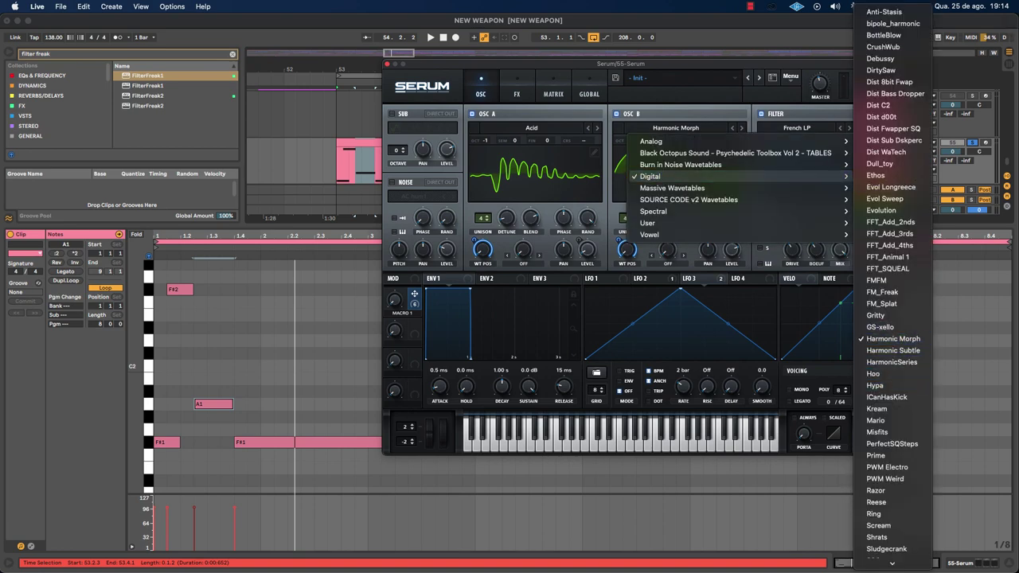
key(Escape)
click(796, 128)
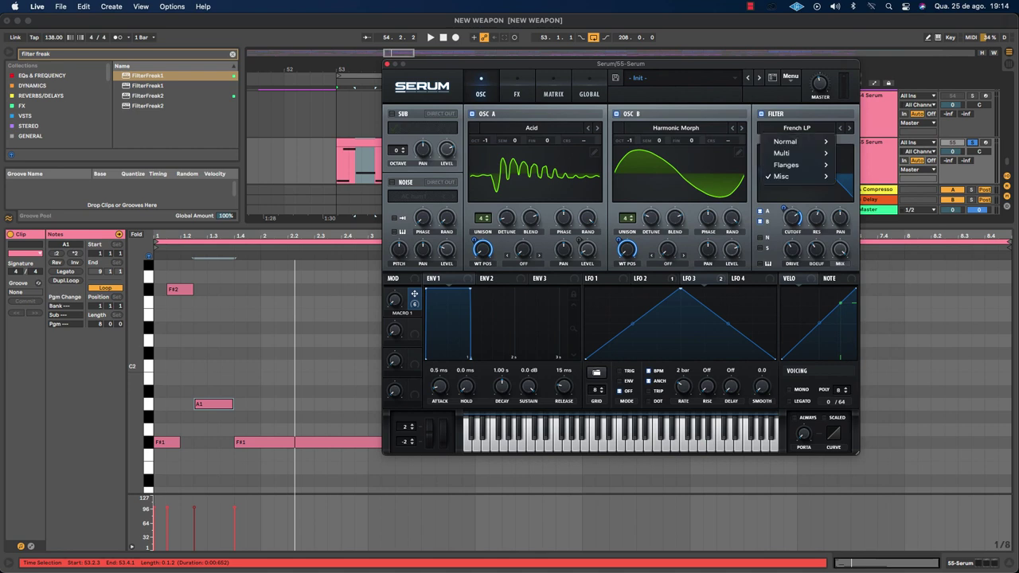
mouse_move(784, 176)
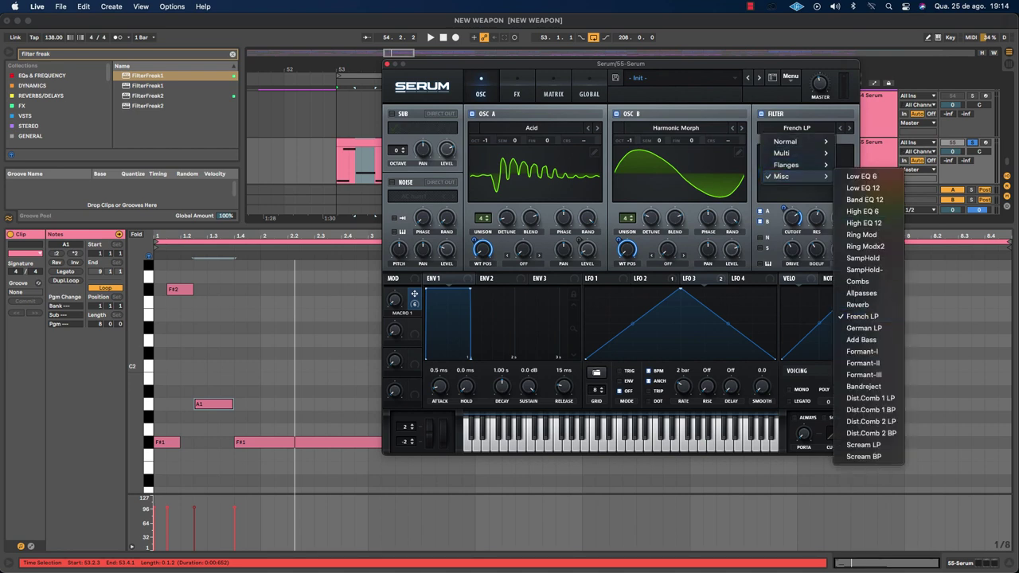
key(Escape)
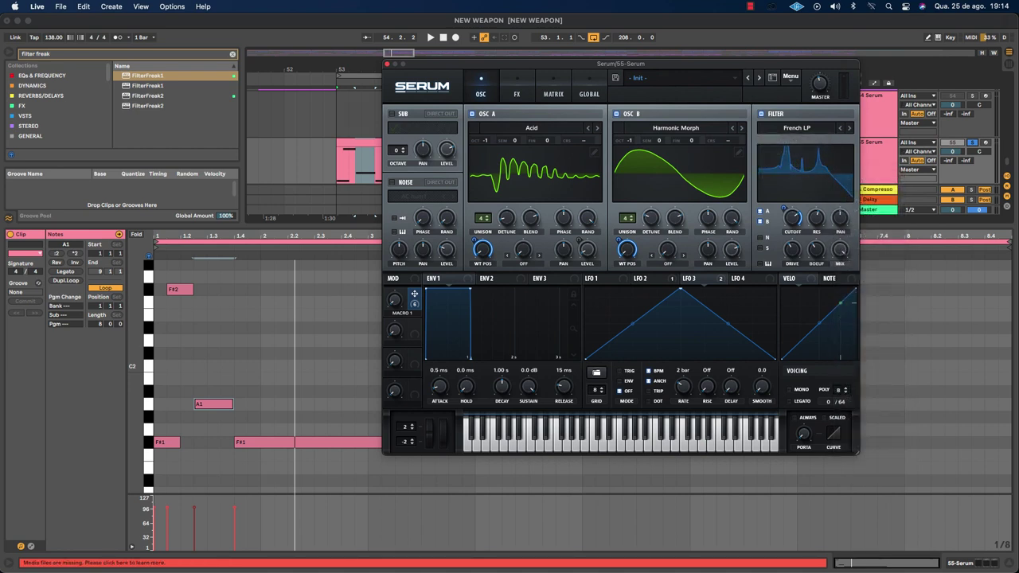
Set the reverb mix to 0% among Serum's effects, then return to the oscillators.
click(516, 88)
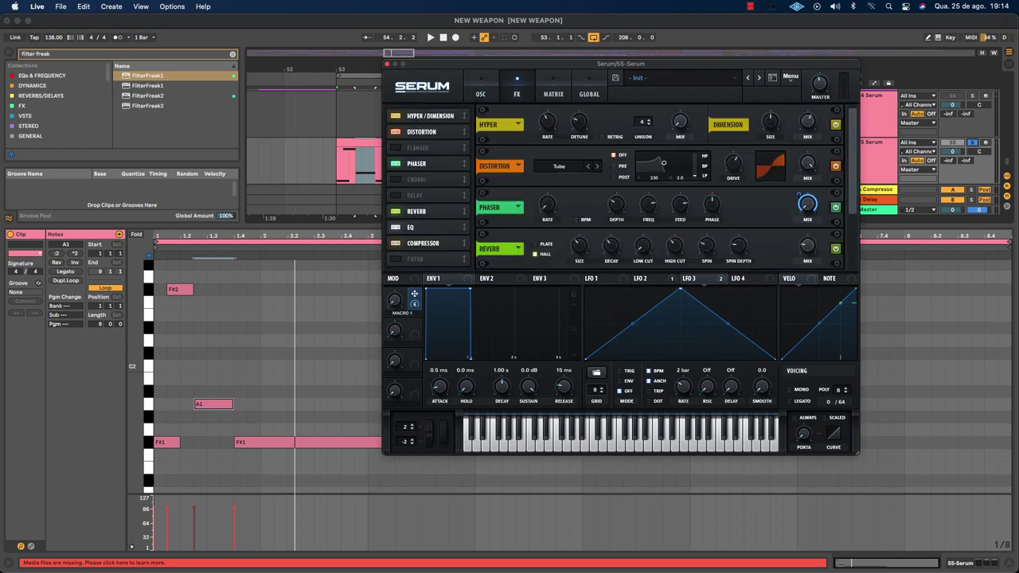
mouse_move(807, 245)
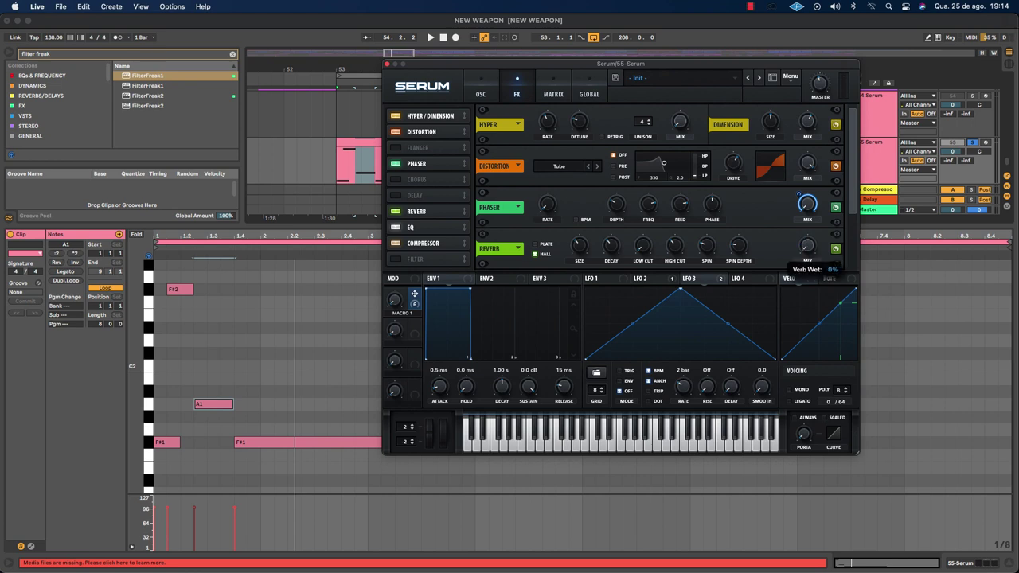
click(480, 88)
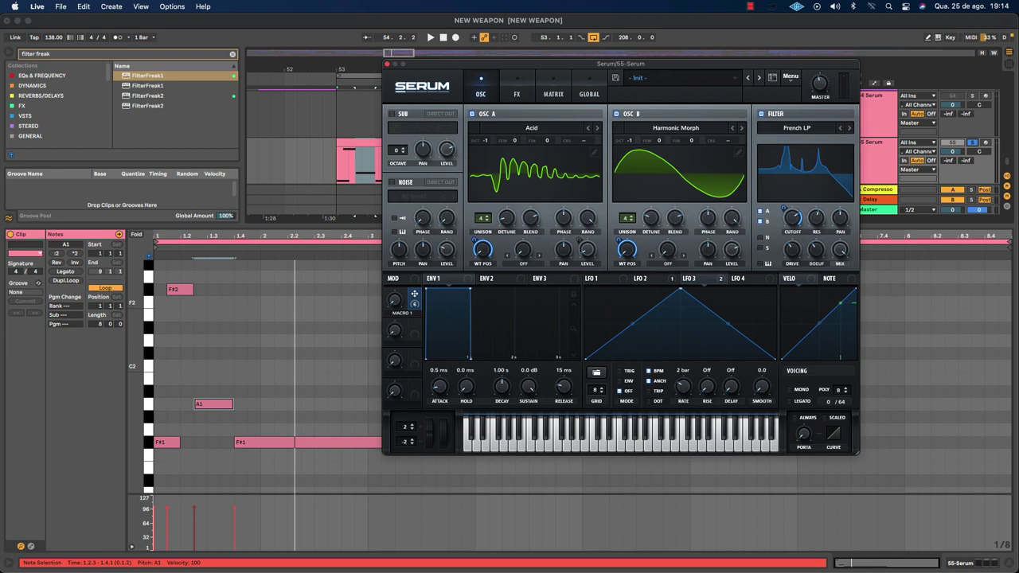
Set oscillator A's warp mode to Bend + and assign Macro 1 to its warp amount.
click(523, 263)
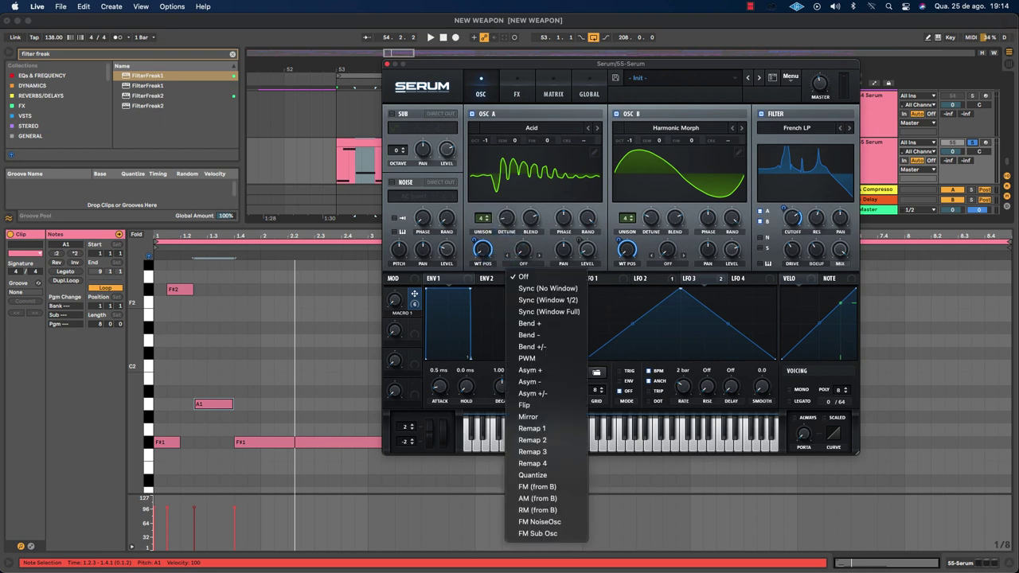
click(530, 323)
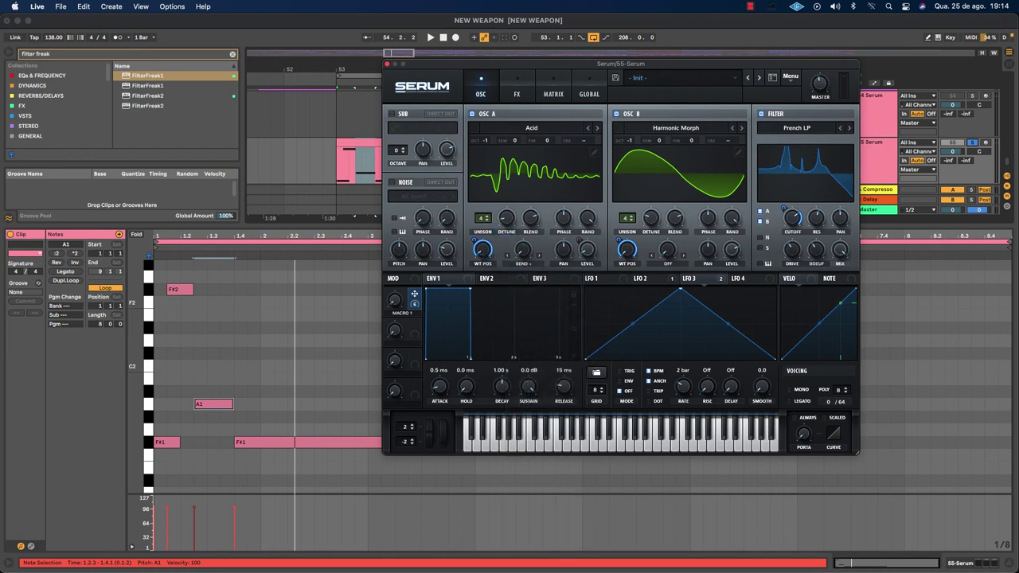
drag(413, 294, 523, 249)
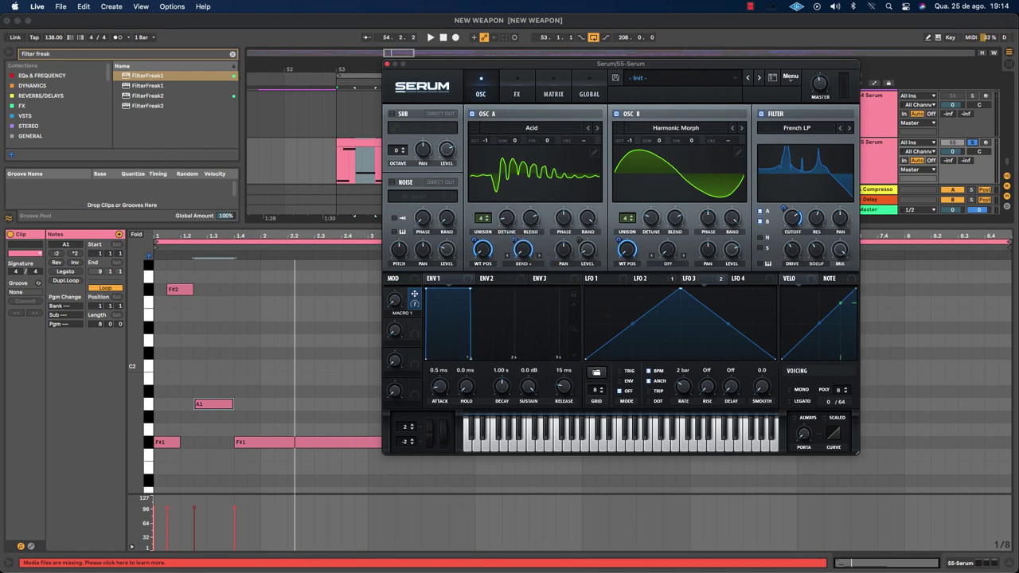
Set oscillator B's warp mode to FM (from A) and assign Macro 1 to its warp amount.
click(667, 263)
click(683, 486)
drag(600, 247, 670, 240)
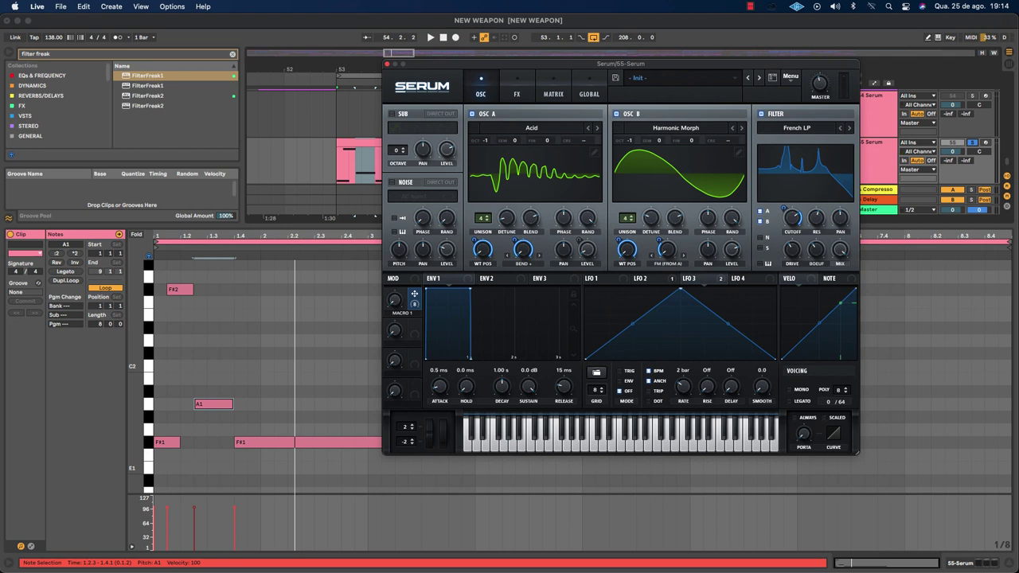
Assign Macro 1 to the Hyper mix, phaser depth and reverb mix in Serum's effects, and play the result.
click(516, 88)
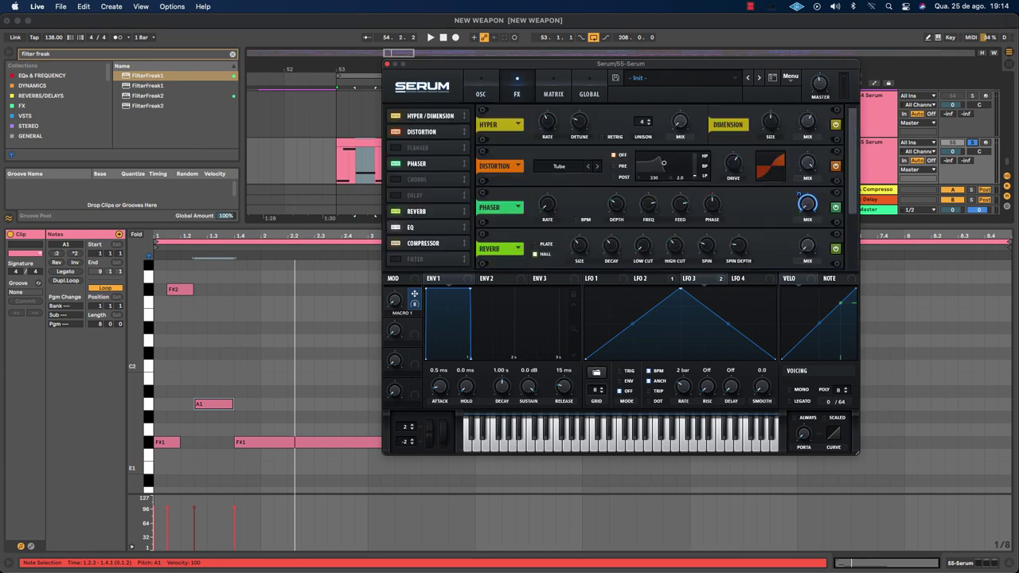
drag(719, 122, 679, 120)
scroll(661, 187, down, 3)
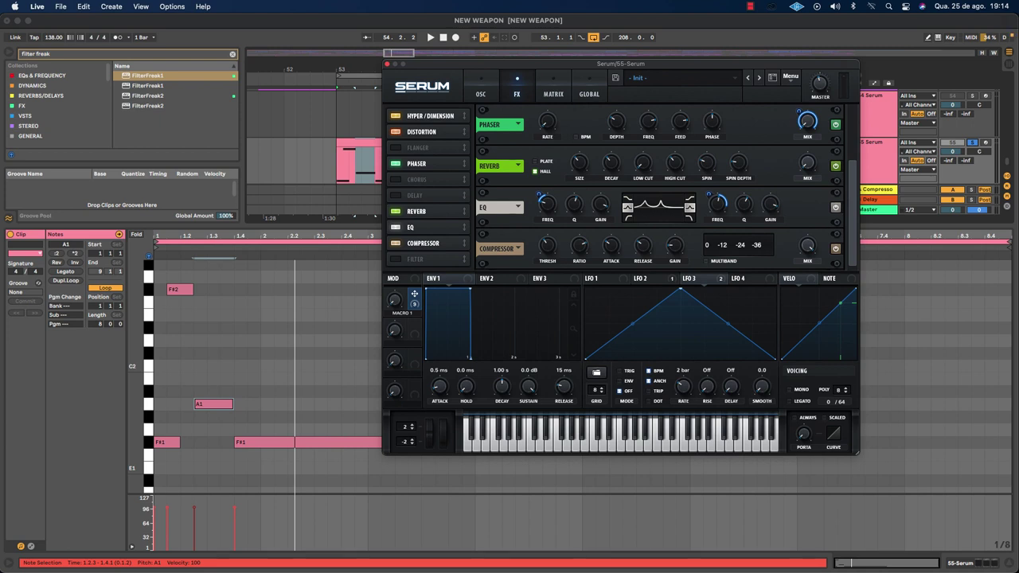
drag(414, 294, 618, 121)
drag(599, 249, 809, 162)
key(space)
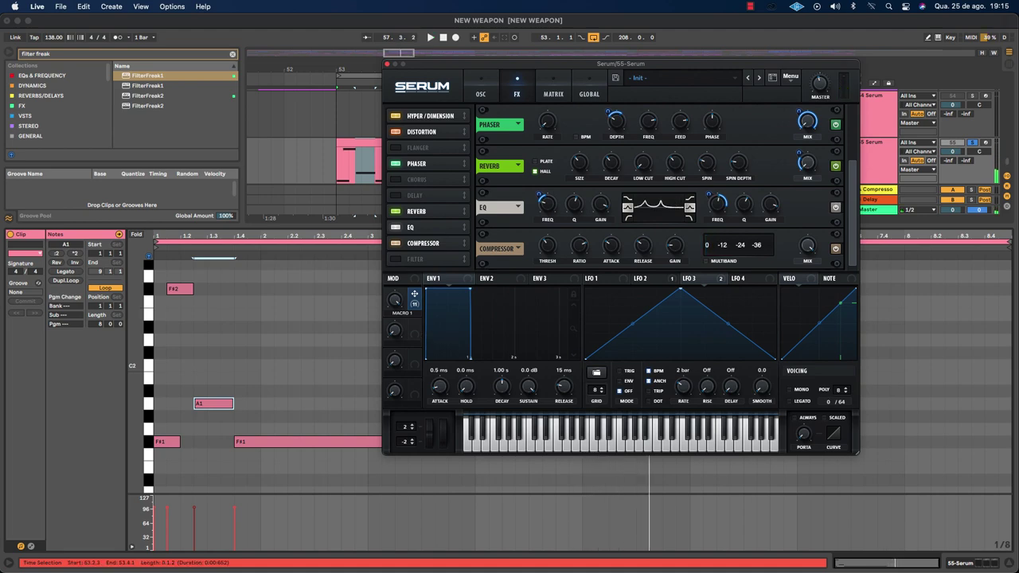
Draw Macro 1 automation over the 55 Serum clip as three rising and falling peaks, the last reaching 100% at bar 57, and play it.
drag(557, 62, 656, 336)
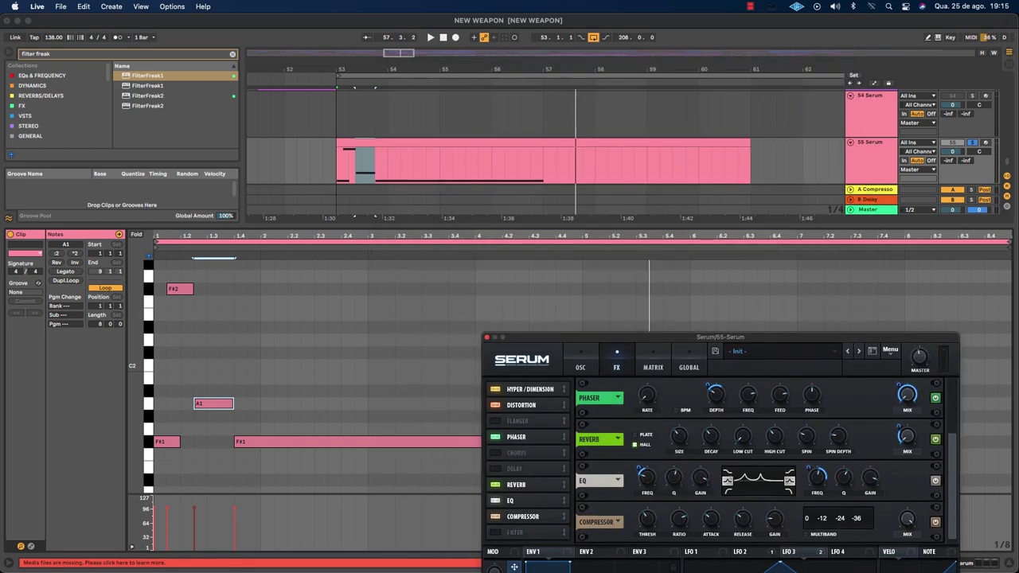
key(space)
key(a)
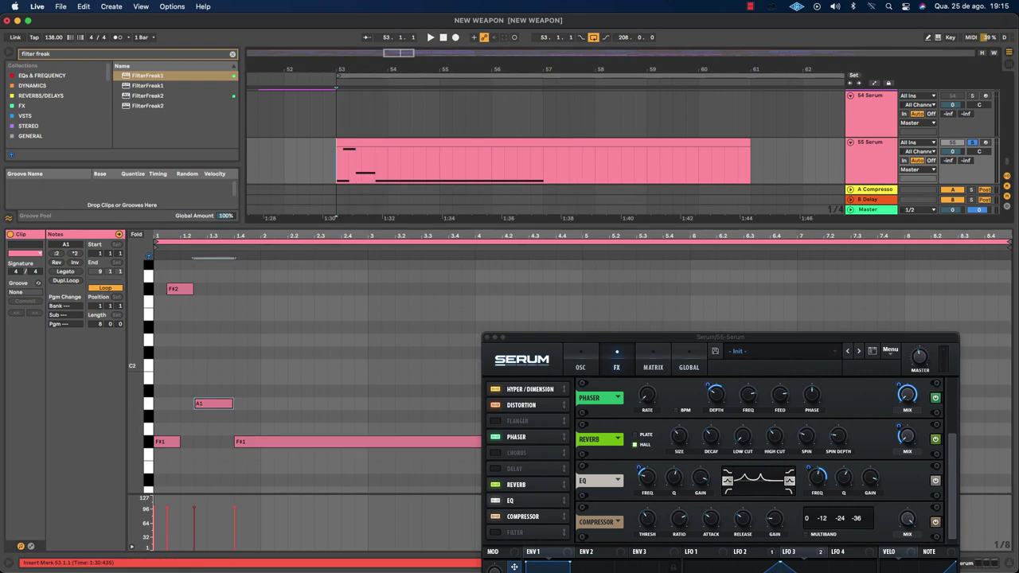
drag(657, 337, 676, 226)
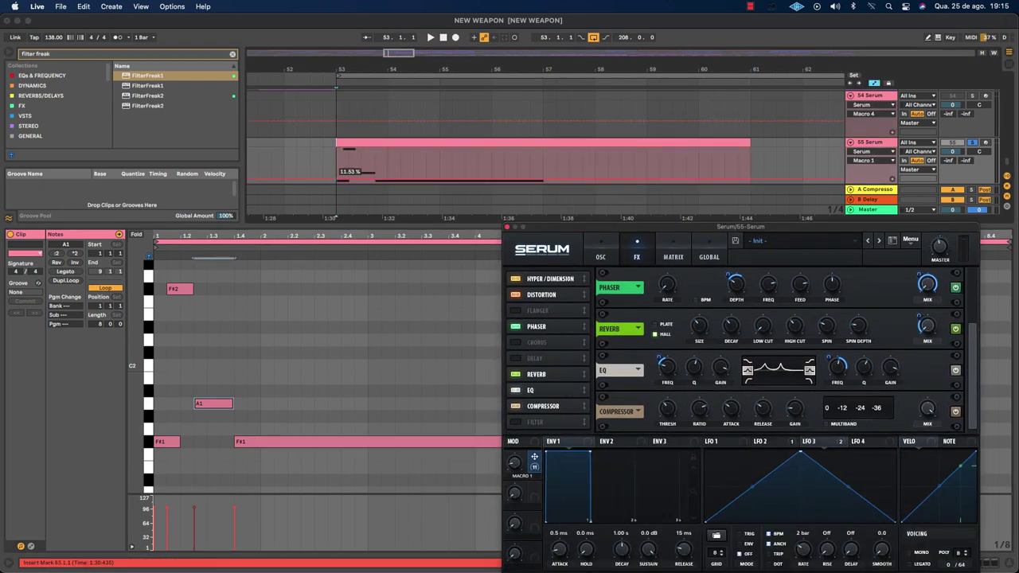
mouse_move(354, 177)
mouse_down()
mouse_move(399, 183)
mouse_move(372, 183)
mouse_move(370, 148)
mouse_move(400, 147)
mouse_move(400, 183)
mouse_move(517, 146)
mouse_move(451, 157)
mouse_move(483, 159)
mouse_move(484, 180)
mouse_move(503, 180)
mouse_move(551, 150)
mouse_up()
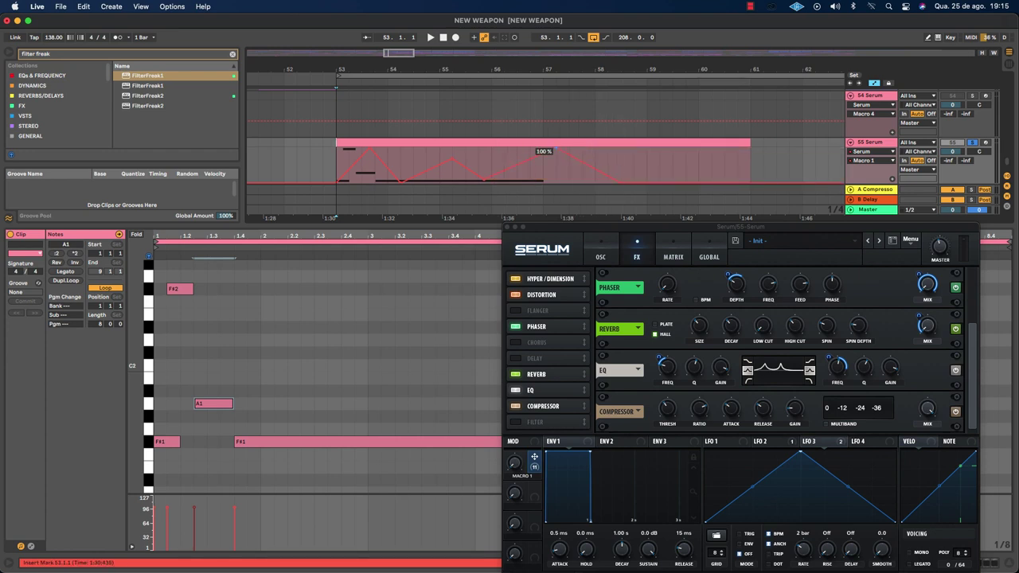
key(space)
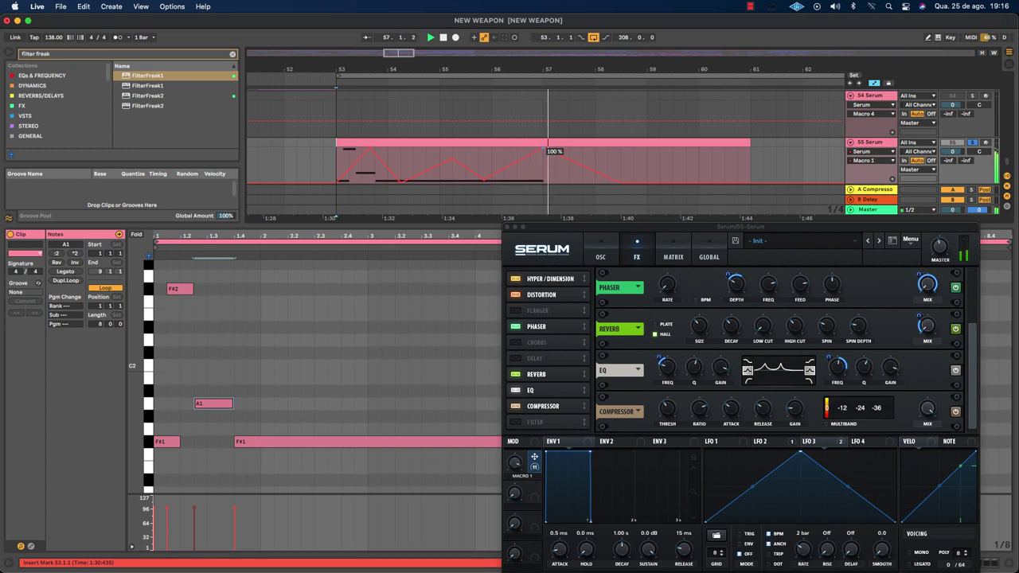
Hide the automation lanes and plug-in window, and select the full 55 Serum clip from bar 53 to 61.
key(a)
click(547, 143)
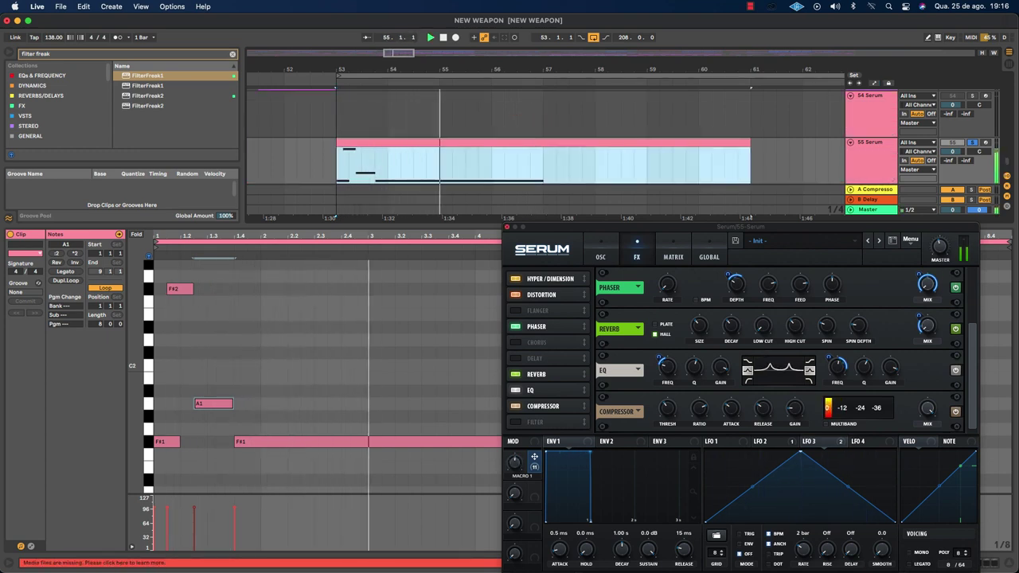
key(super+alt+p)
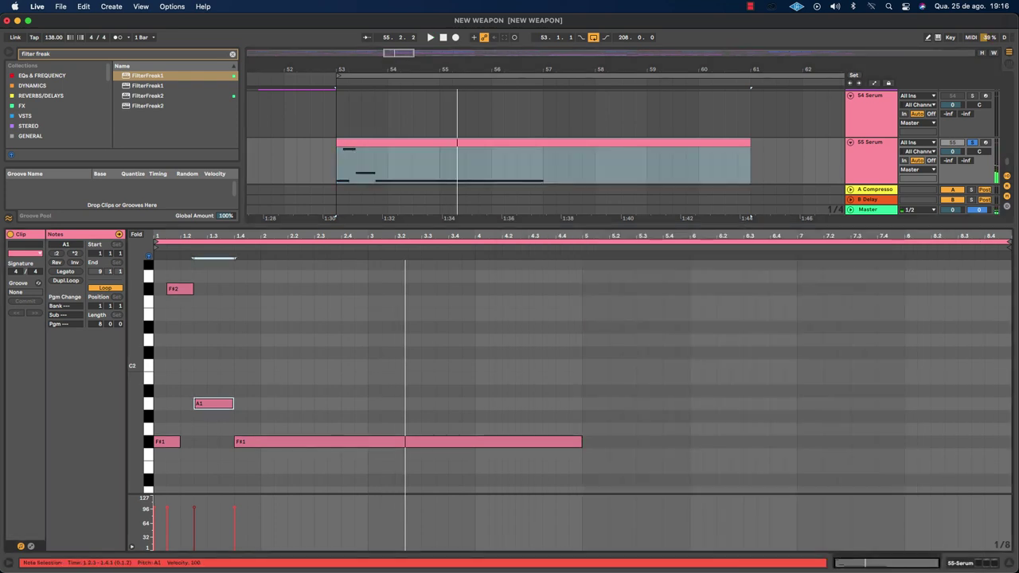
Insert an audio track below the 55 Serum track, with Resampling as its input and armed for recording.
scroll(751, 217, down, 1)
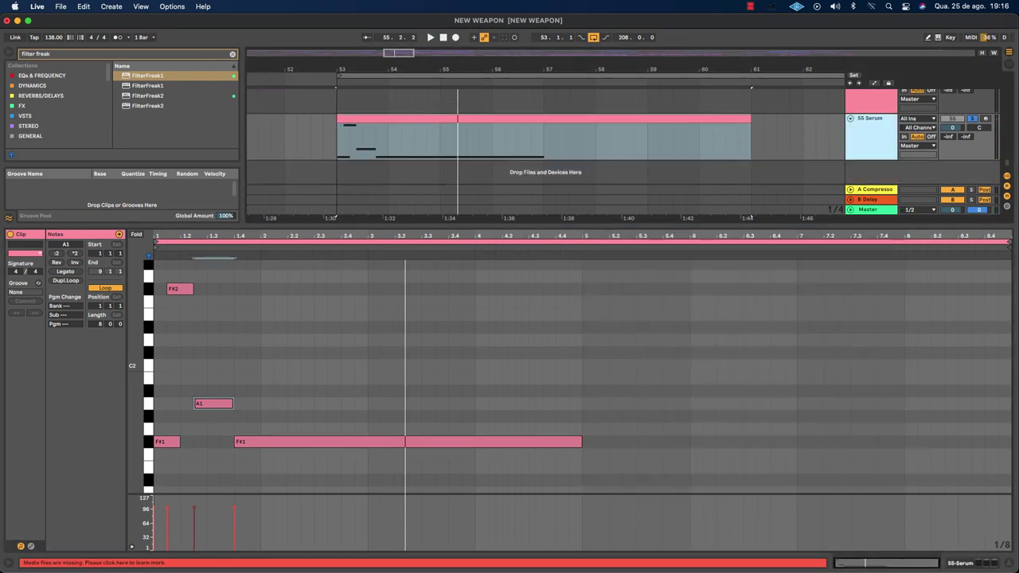
right_click(878, 173)
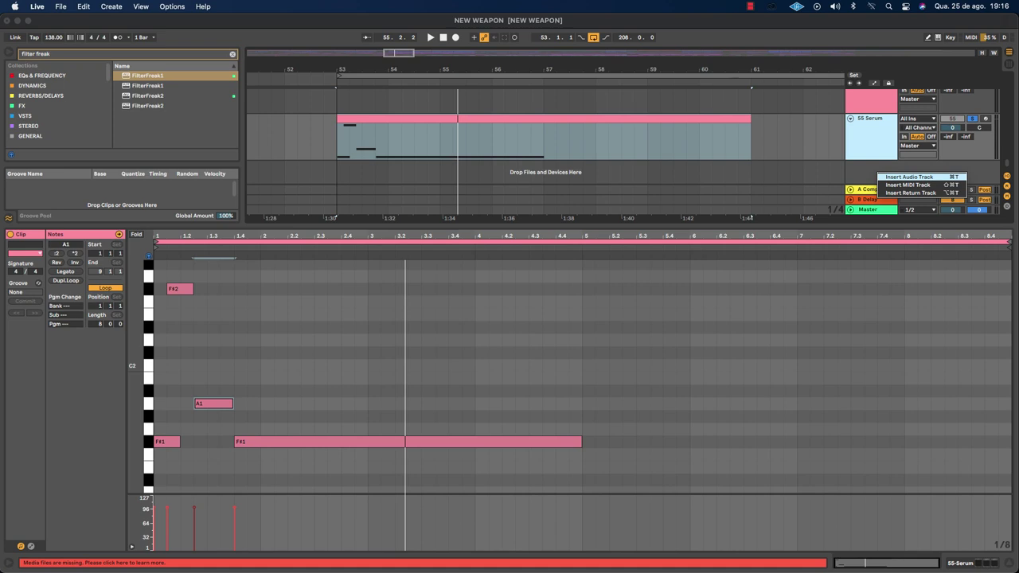
click(907, 176)
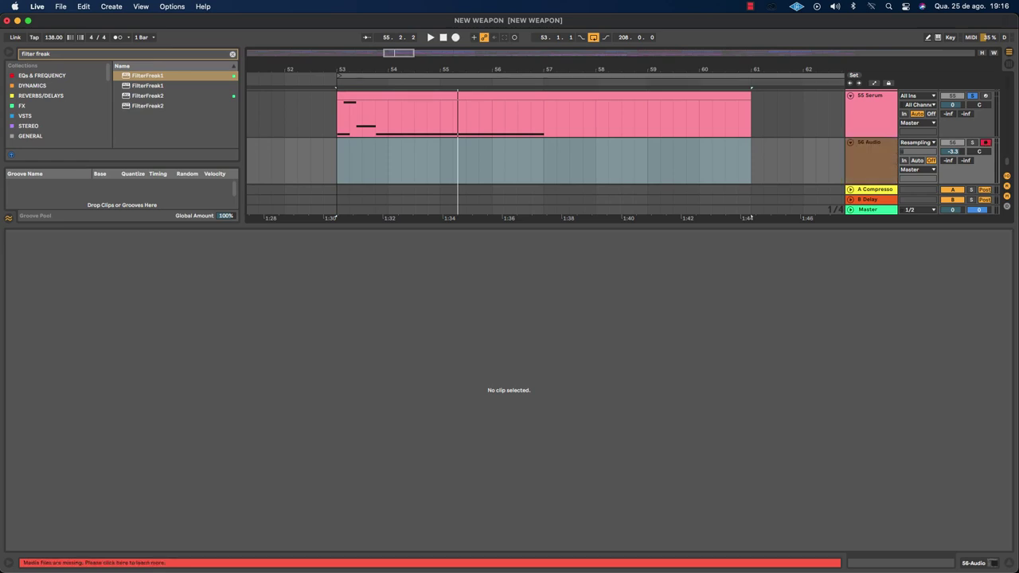
Record the 55 Serum phrase onto the 56 Audio track from bar 53 until its tail ends just before bar 59.
key(F9)
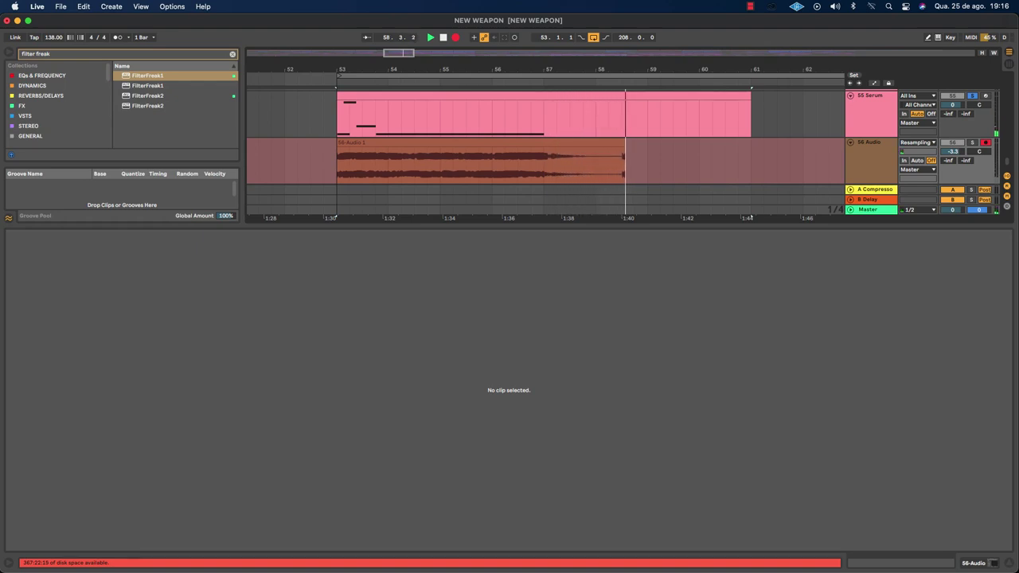
key(Up)
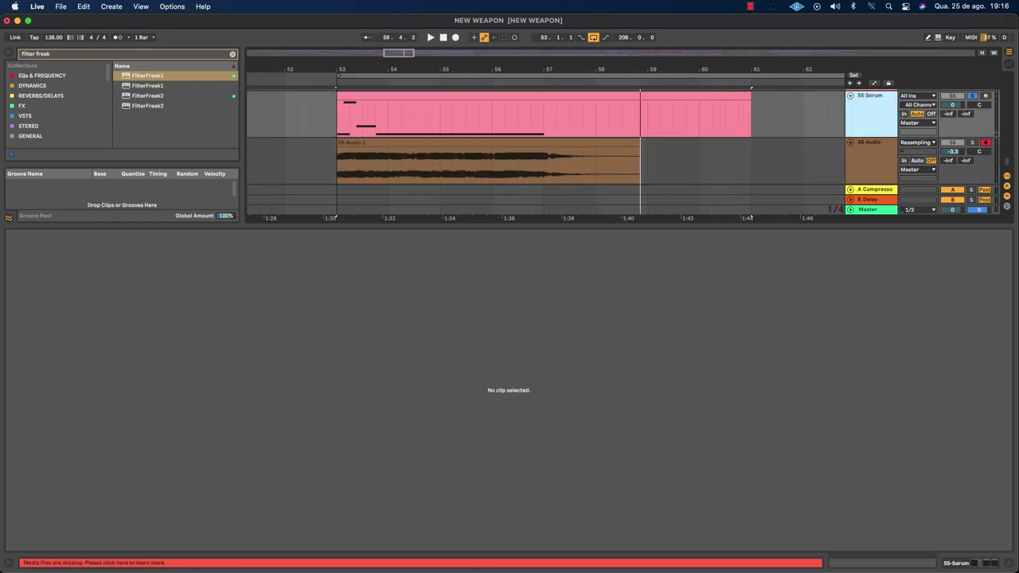
key(super+alt+l)
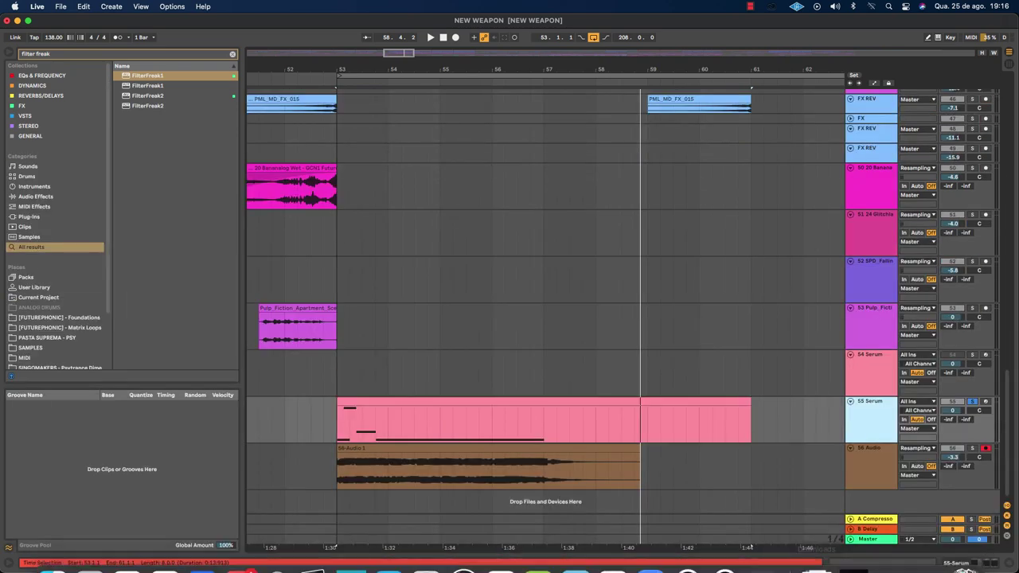
Delete the 55 Serum track above the recorded audio.
click(724, 469)
click(870, 418)
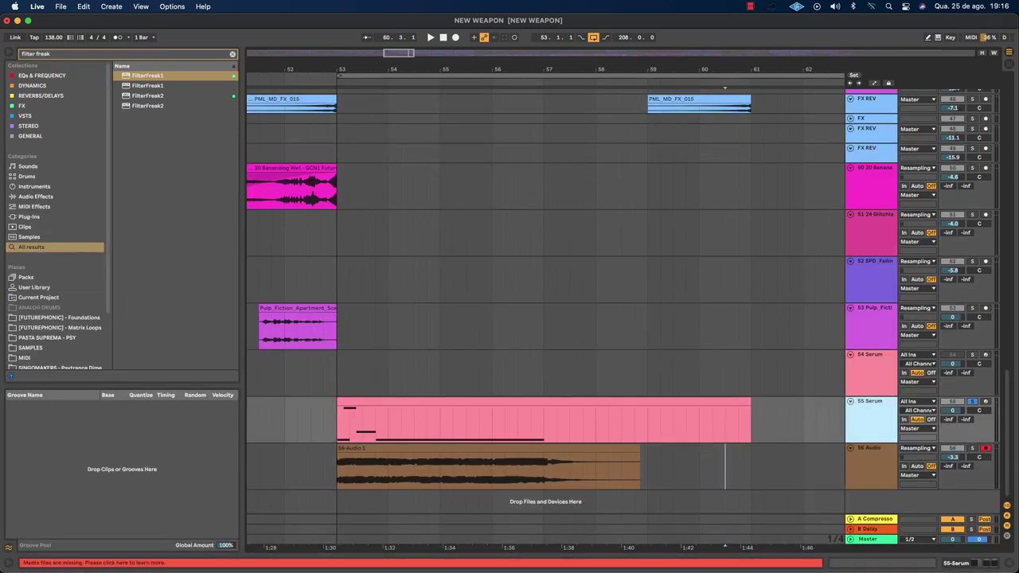
key(Delete)
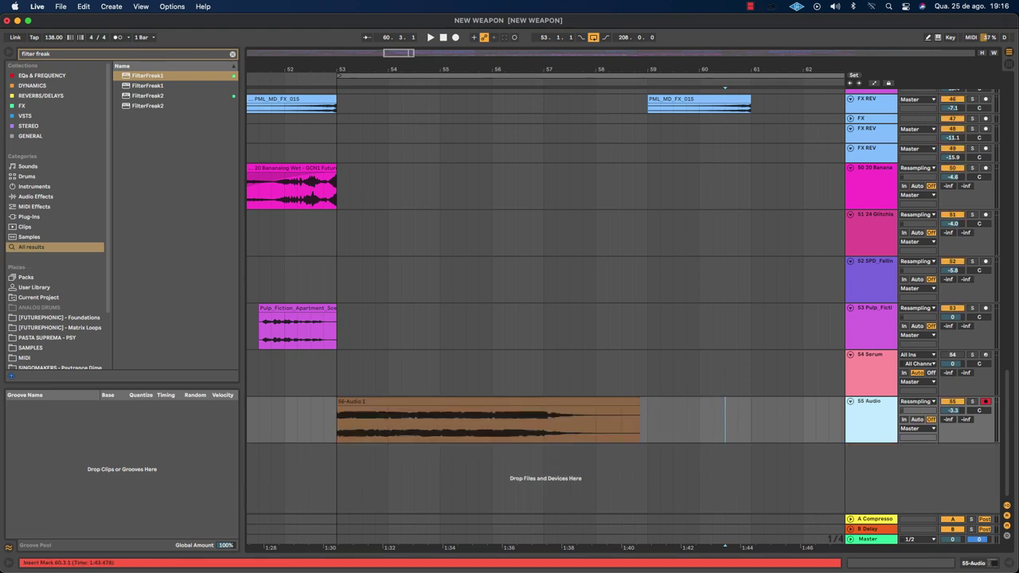
Play the recorded audio clip from bar 53, and move its start to bar 55.
click(489, 402)
key(space)
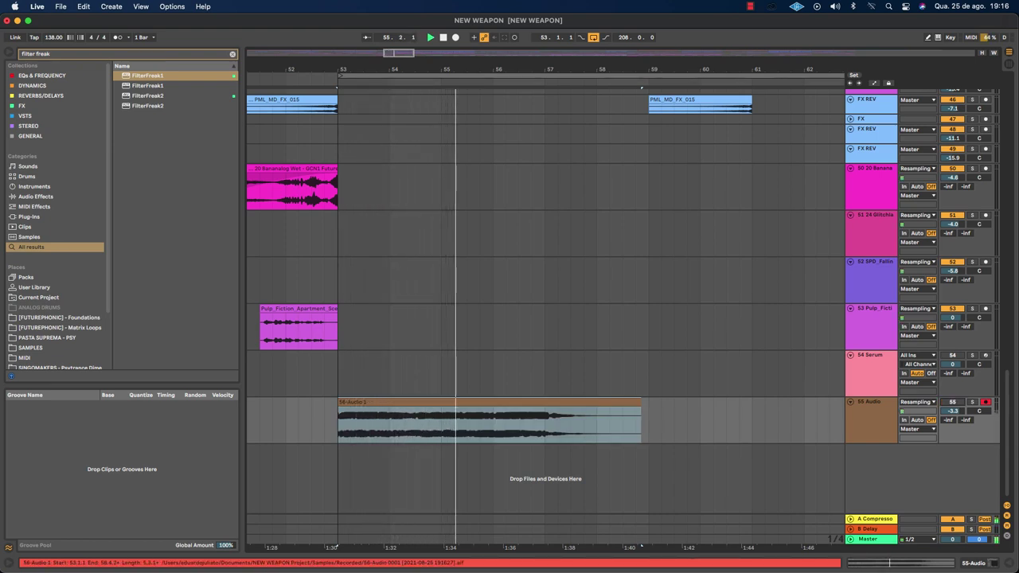
key(super+v)
key(space)
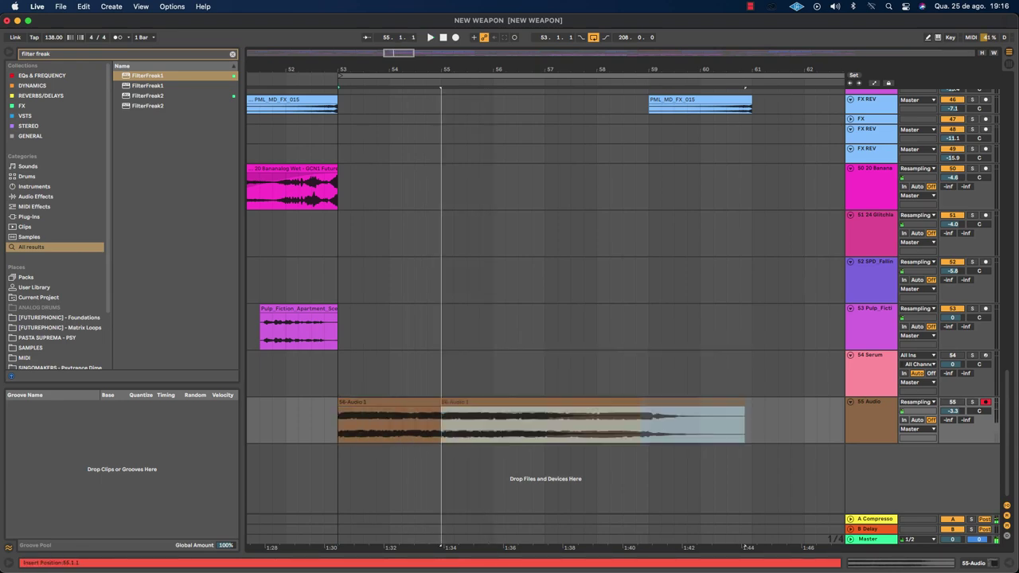
key(plus)
key(plus)
key(plus)
key(plus)
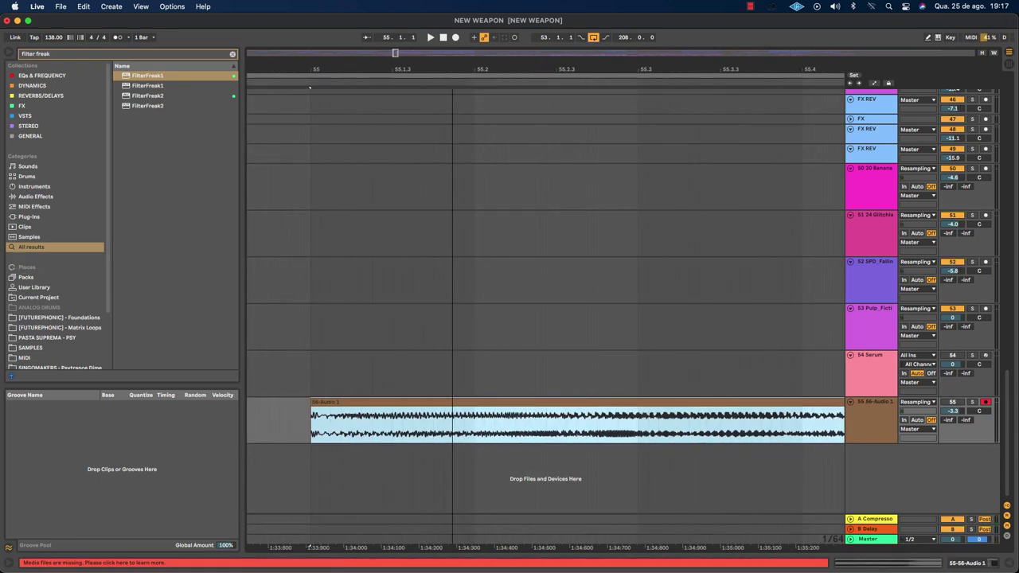
key(minus)
key(minus)
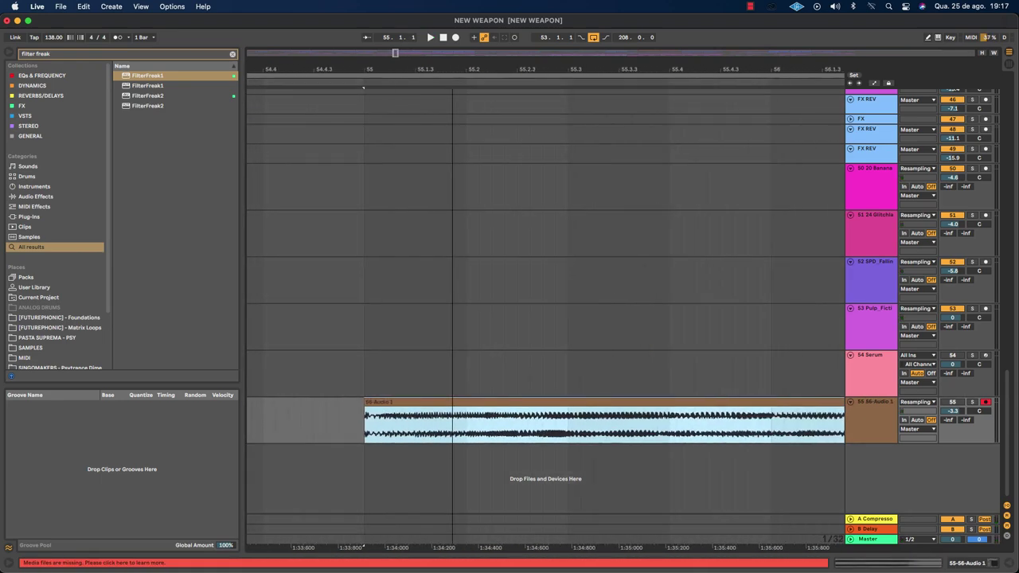
Cut a short slice from 55.1.1 to 55.1.2 off the start of the clip, and audition it.
click(377, 422)
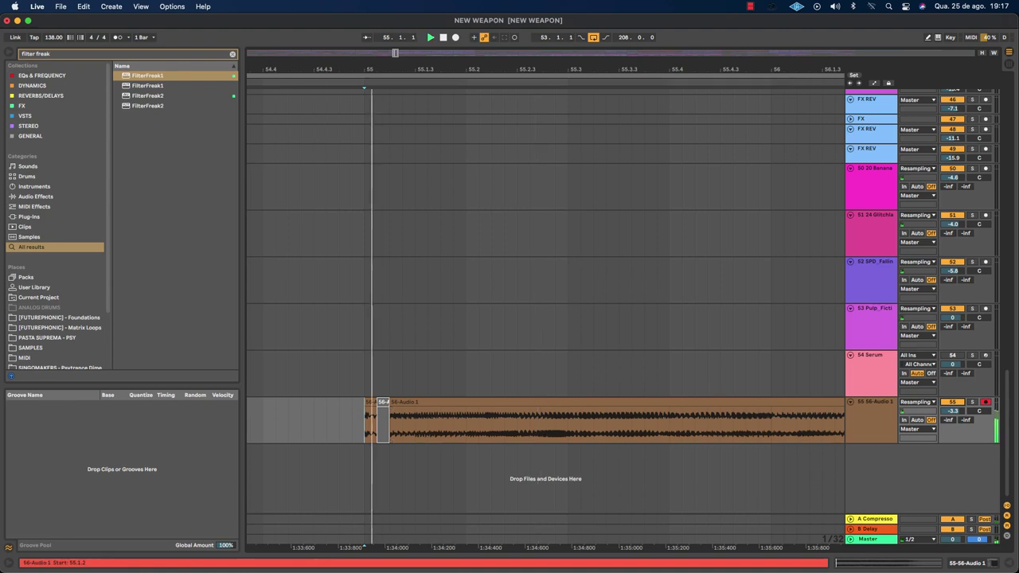
click(414, 401)
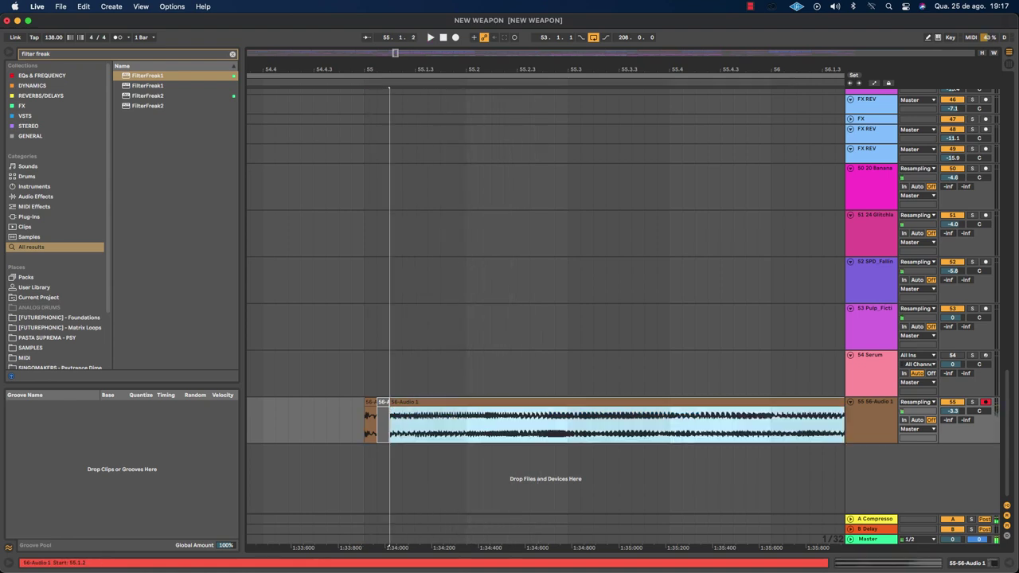
click(382, 87)
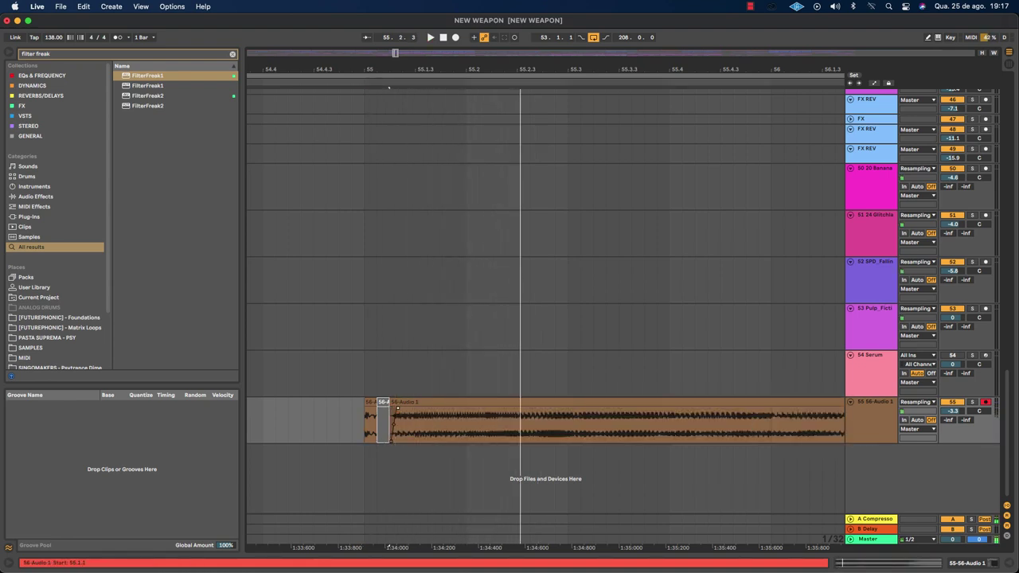
click(377, 88)
key(space)
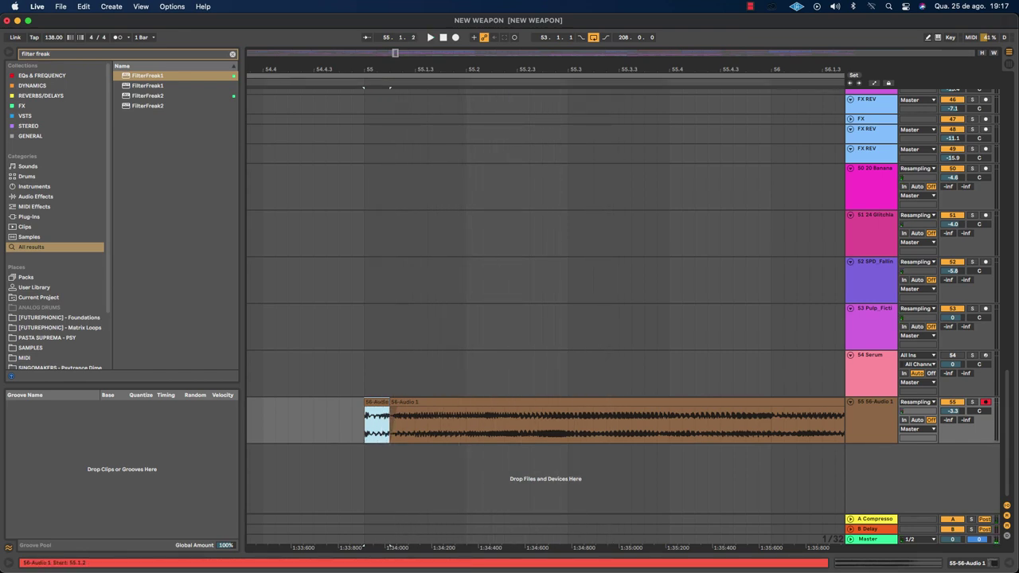
Move the rest of the clip to start at 55.1.3, add short fades at the edges beside the gap, and play the result.
drag(390, 418, 415, 418)
key(space)
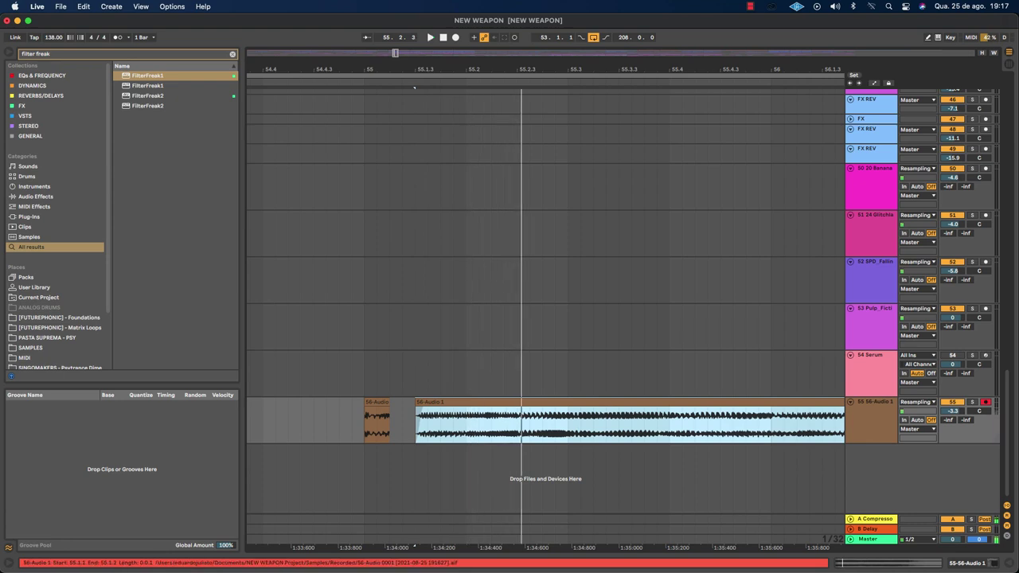
click(378, 418)
key(space)
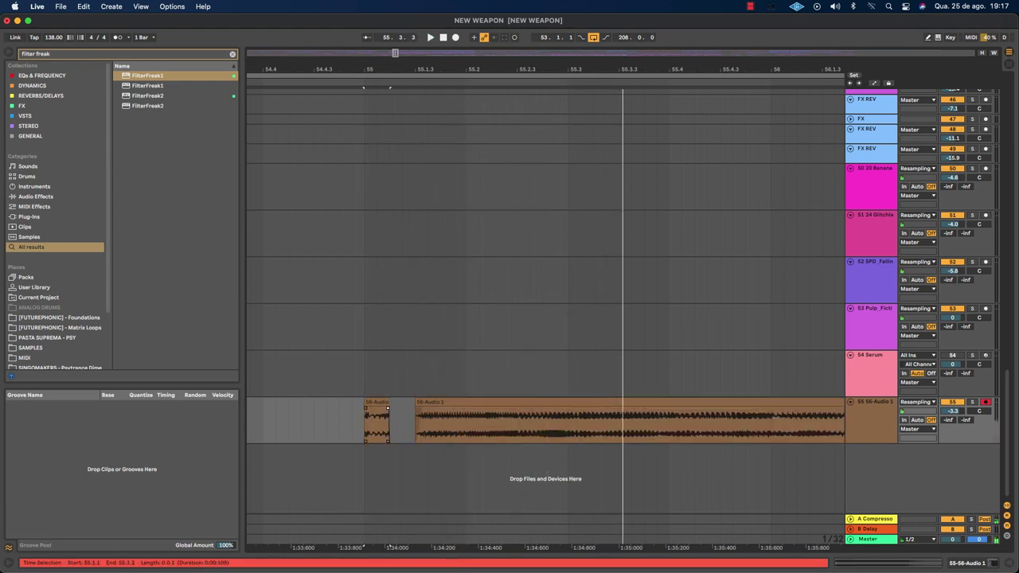
click(388, 408)
key(space)
key(space)
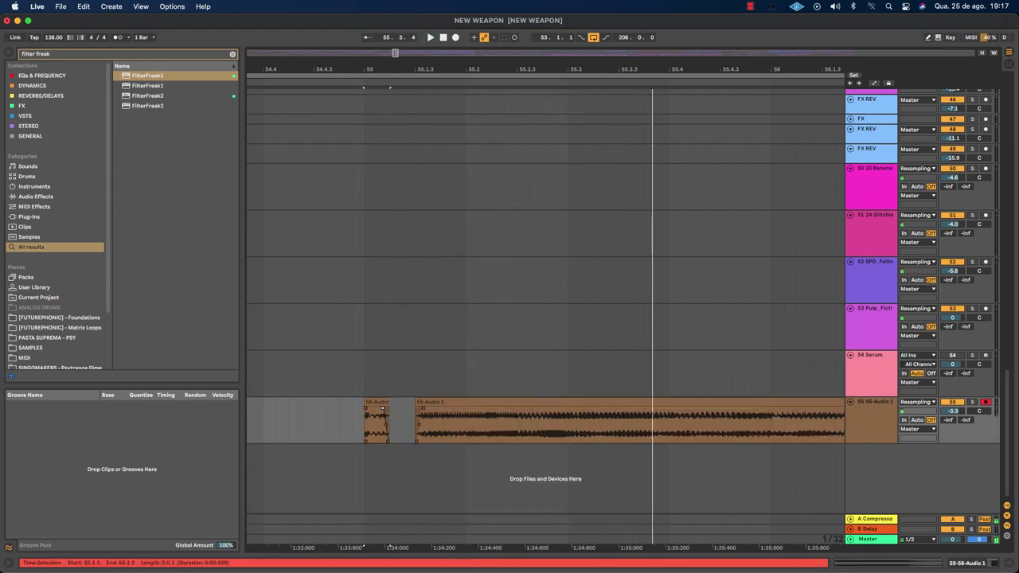
key(space)
key(space)
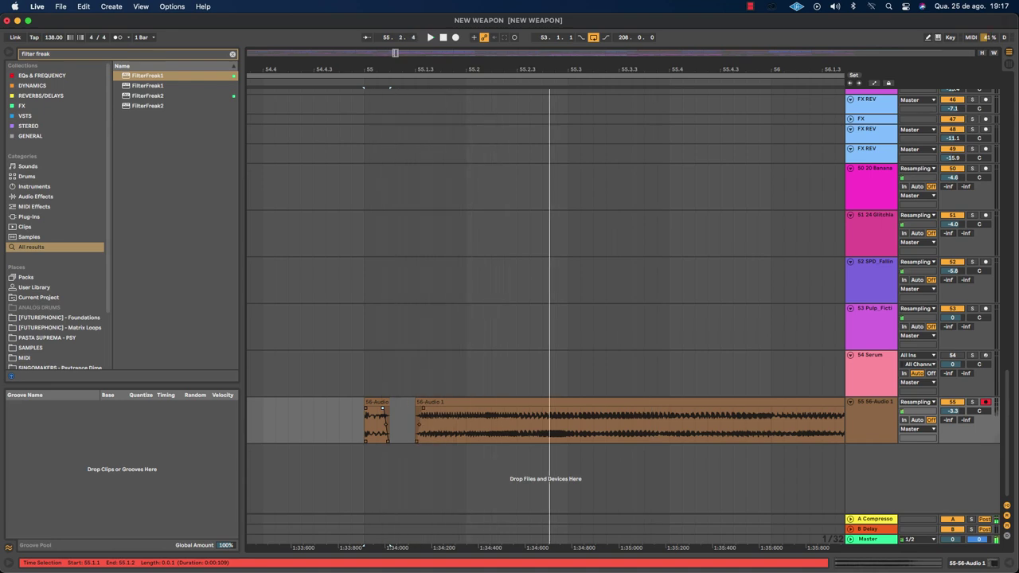
Split the audio from 55.1.3 to 55.2 into four short slices, leaving a gap before the remaining audio.
key(Right)
key(Right)
key(super+e)
key(Right)
key(Delete)
key(plus)
key(plus)
key(plus)
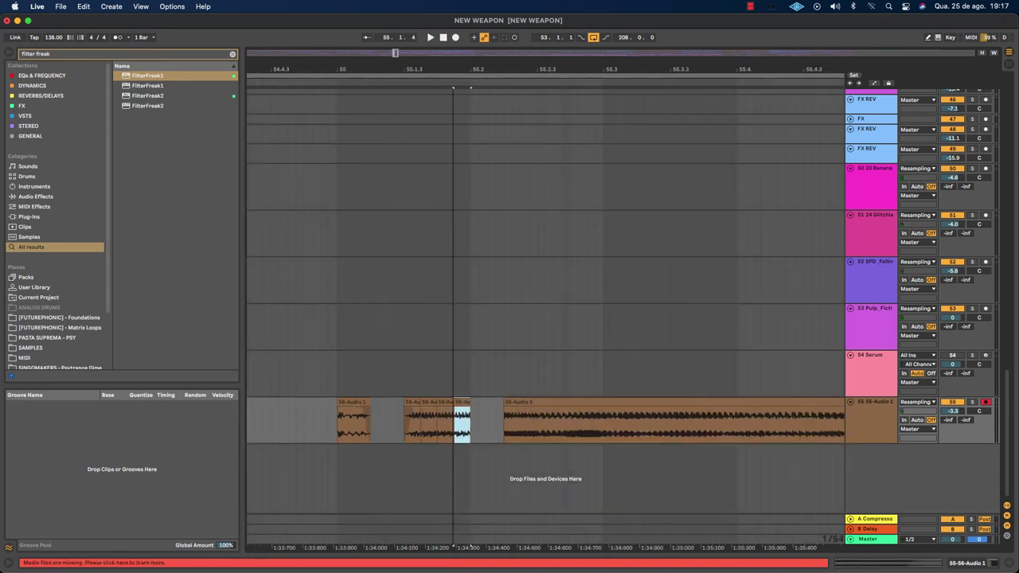
key(Right)
key(Right)
key(Right)
key(minus)
key(minus)
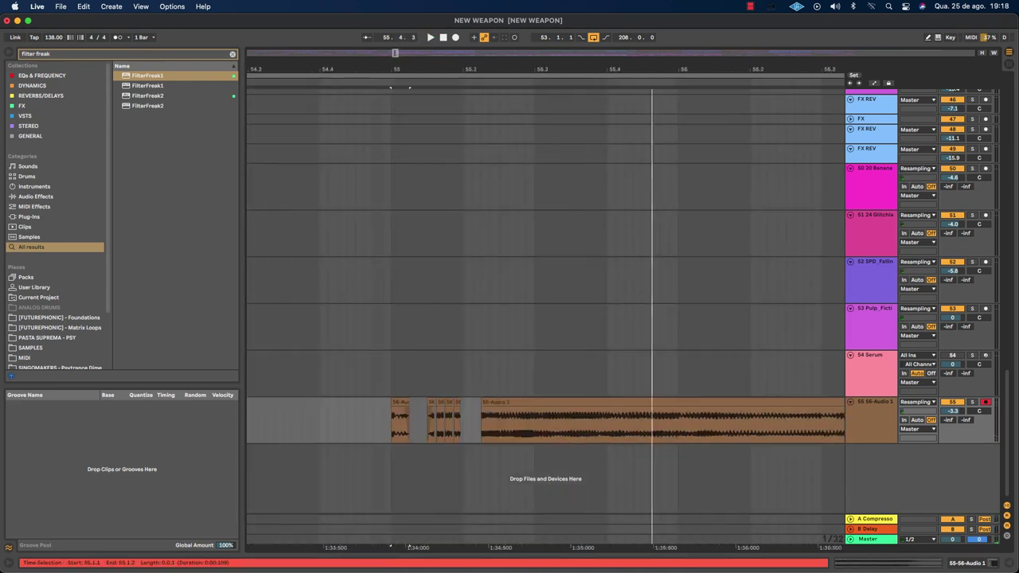
Cut a short gap at 55.3.3 in the remaining audio, and fade in the slice leading up to 55.4.
key(plus)
key(Left)
key(Left)
key(Left)
key(Left)
key(space)
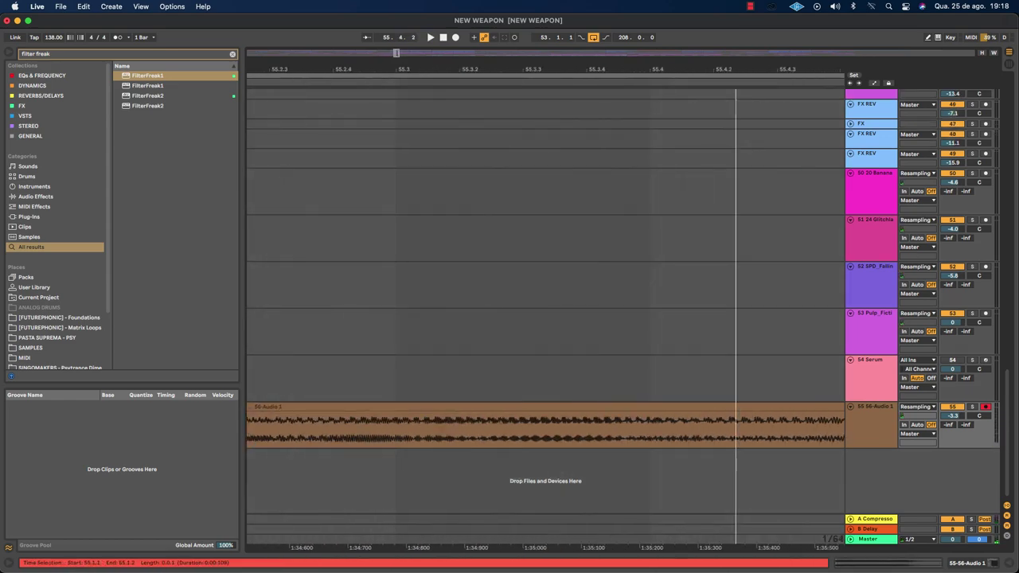
key(space)
key(super+e)
key(Delete)
key(Right)
key(Right)
key(Right)
key(Right)
key(Right)
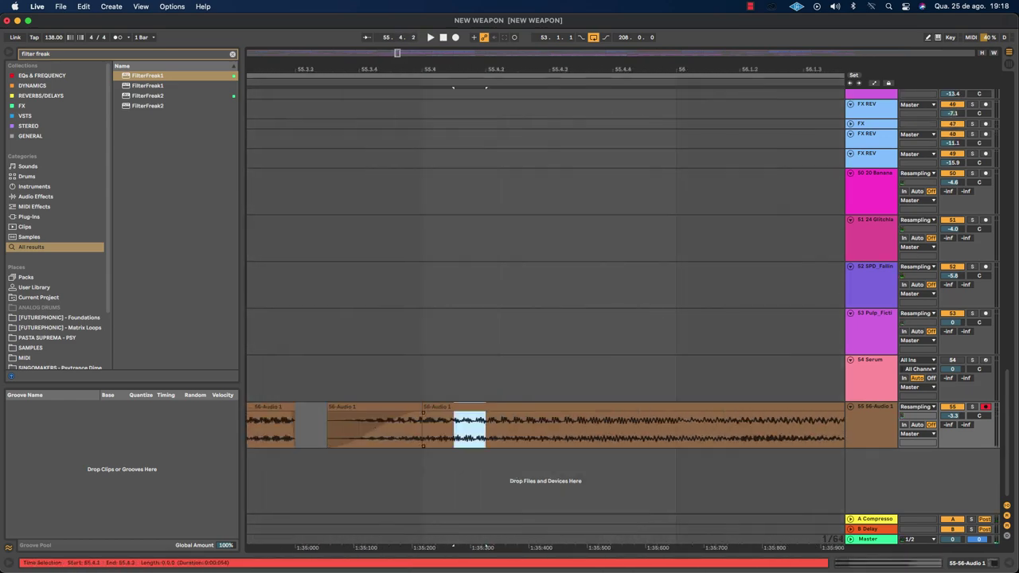
Chop the remaining audio into a gapped rhythmic pattern between bars 53 and 61, and remove the leftover clip before bar 53.
key(Delete)
key(Right)
key(Right)
key(Delete)
key(Right)
key(Right)
key(Delete)
key(Right)
key(Right)
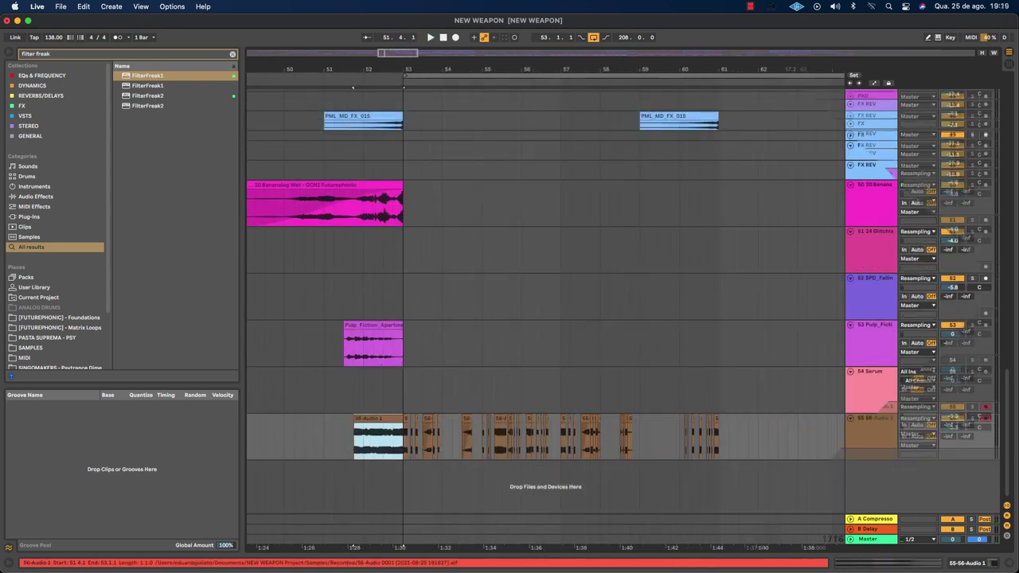
key(Right)
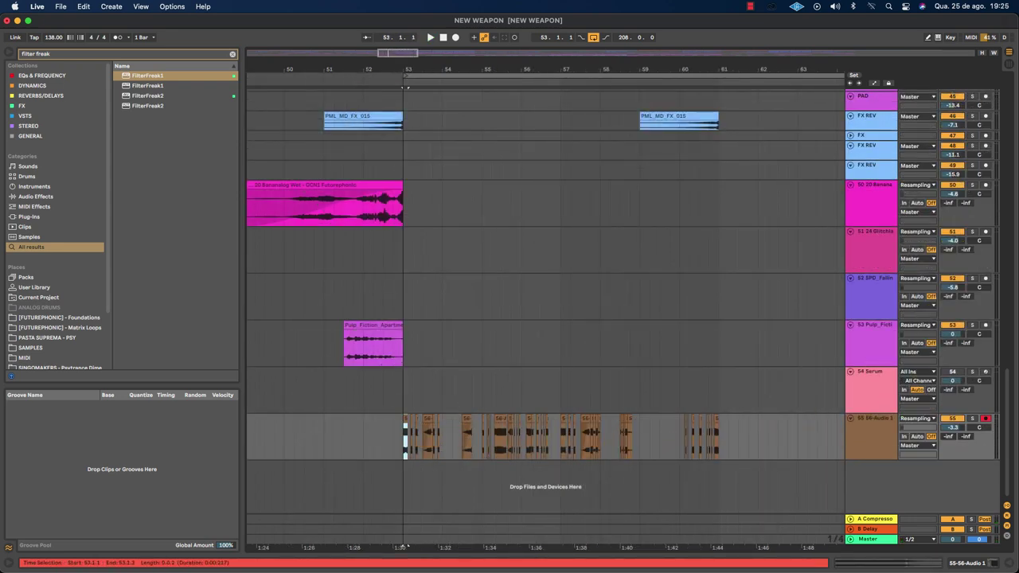
Select the chopped phrase from bar 53 to 61 and play it through.
drag(406, 547, 718, 546)
key(space)
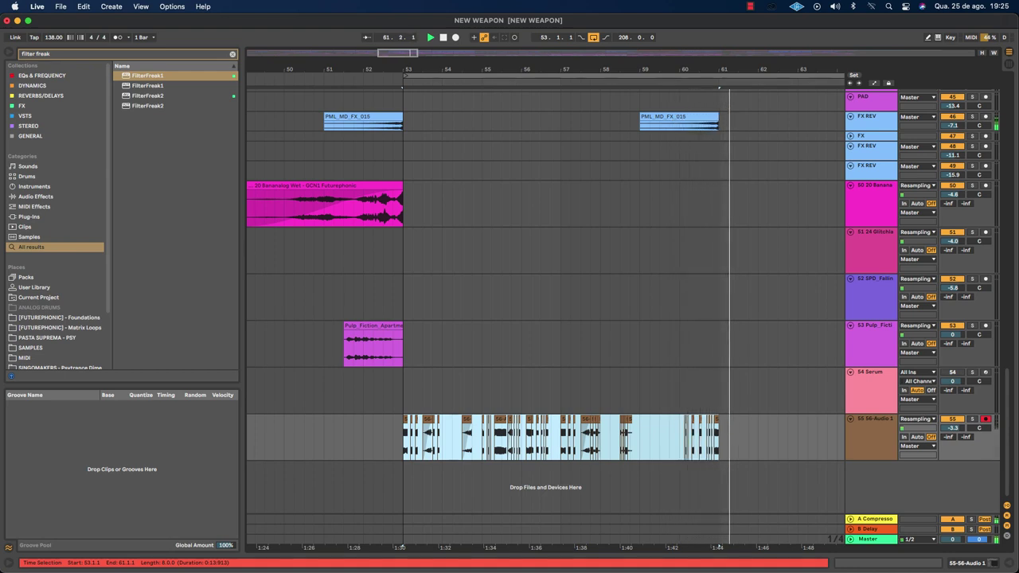
click(659, 437)
key(space)
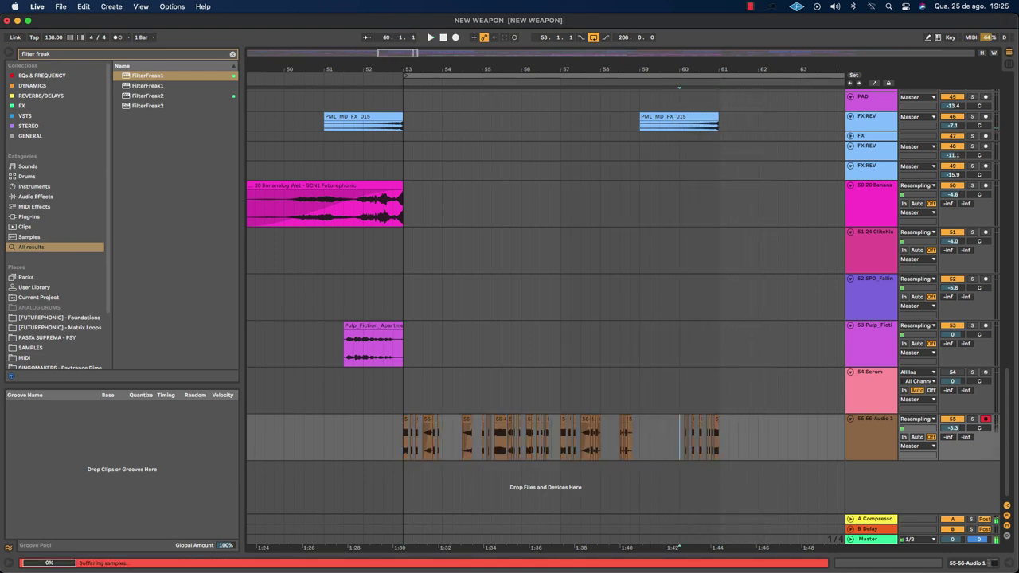
Move the last group of slices, around bar 60, back to start at bar 59, and play the phrase from bar 53.
drag(679, 437, 710, 436)
key(Left)
key(Left)
key(Left)
key(Left)
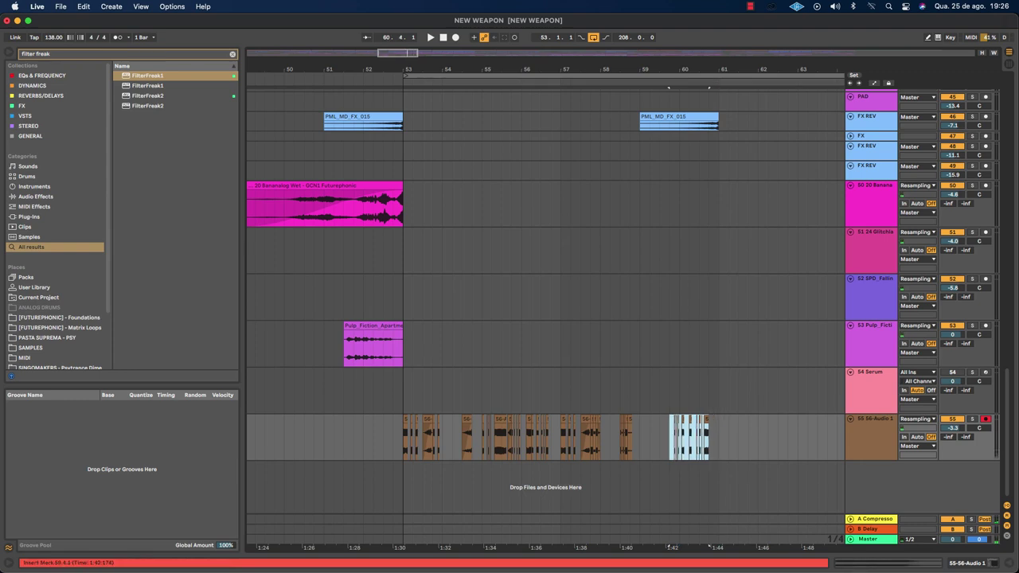
key(space)
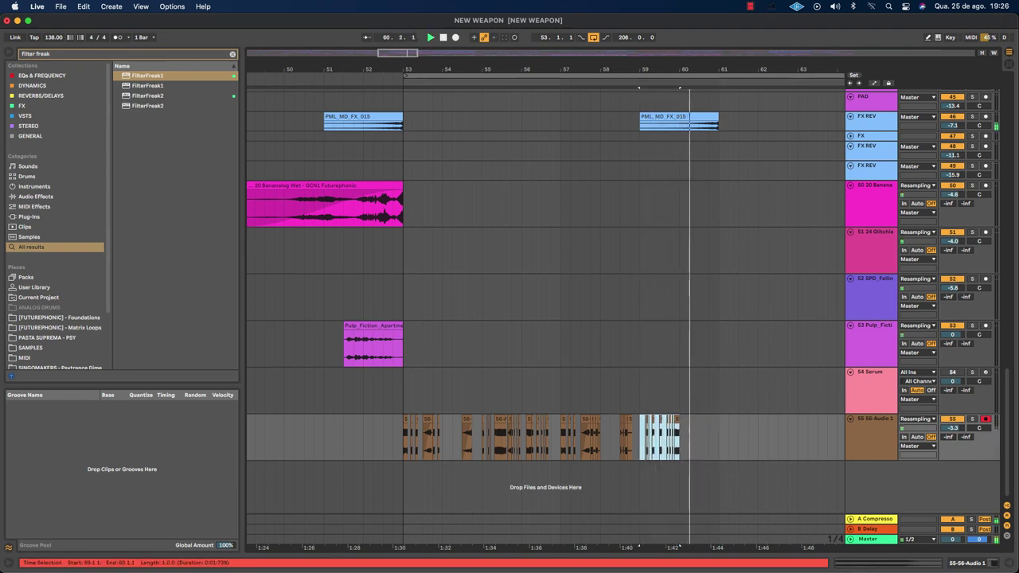
key(space)
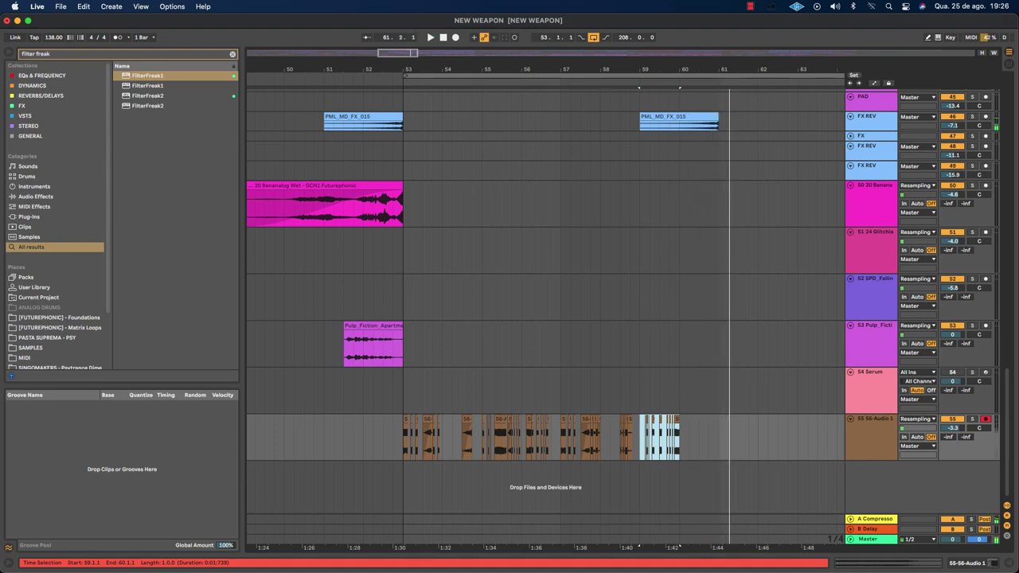
click(400, 547)
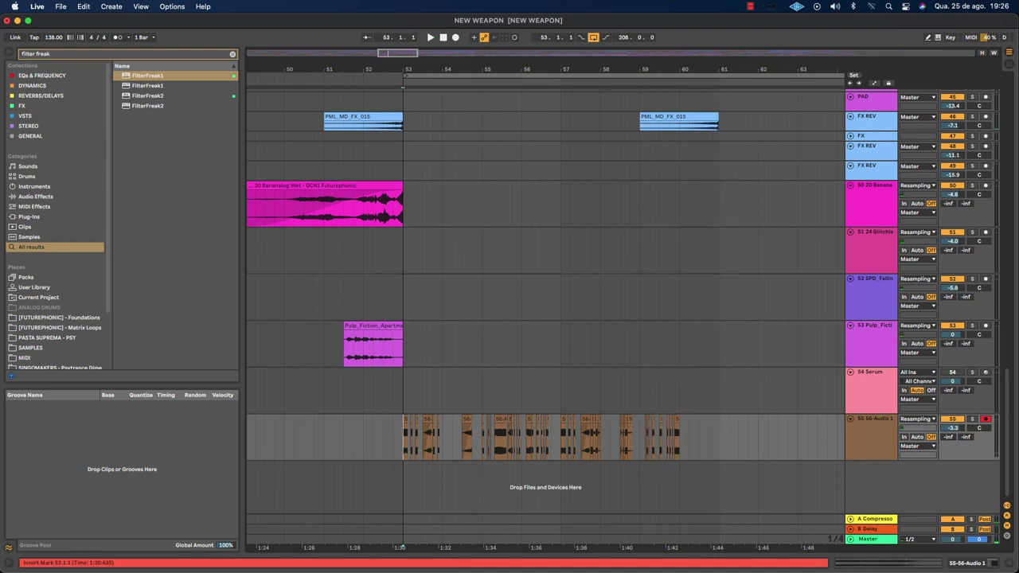
key(space)
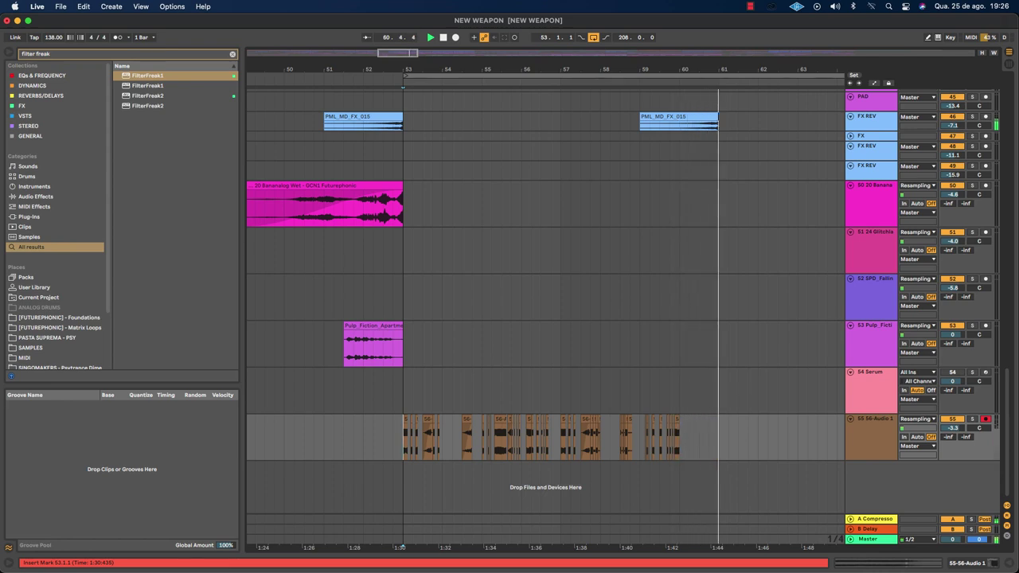
Add FabFilter Pro-Q 3 to the 55 audio track with an 18 dB/oct low cut near 53 Hz and a 30 dB/oct high cut near 8.5 kHz.
click(870, 436)
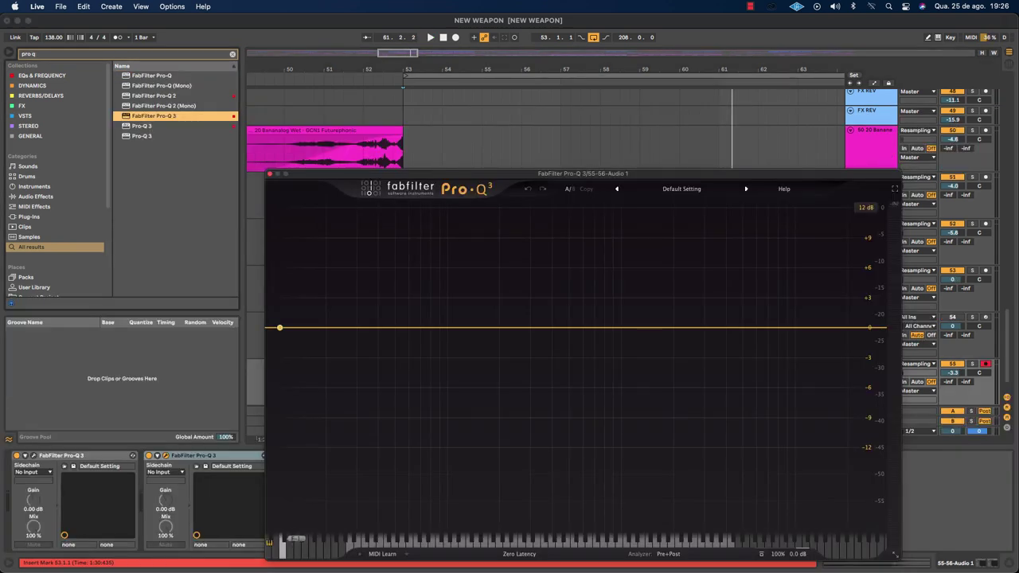
click(279, 328)
drag(279, 327, 399, 327)
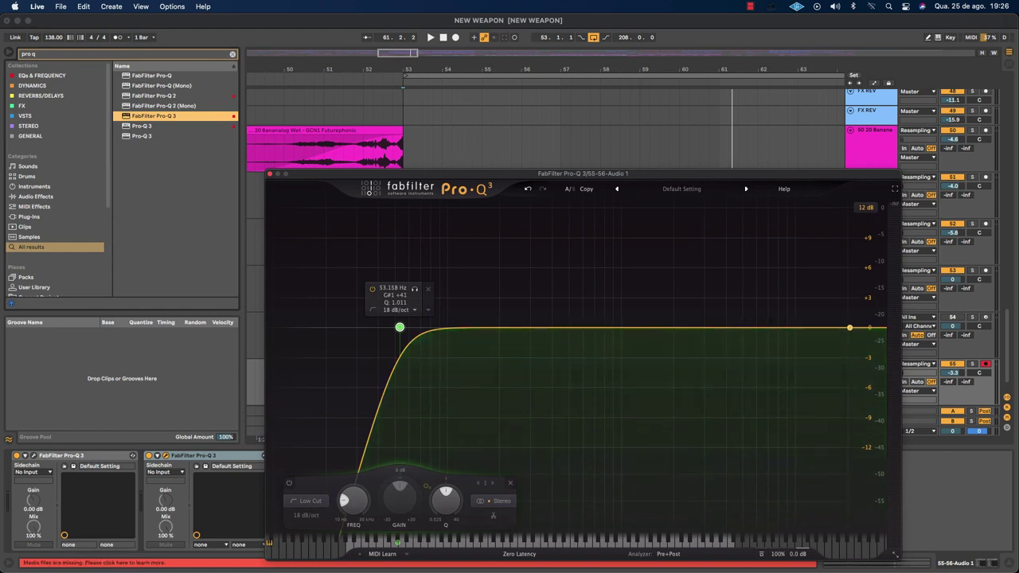
click(849, 327)
drag(849, 327, 783, 331)
Play the phrase while raising the low cut to about 133 Hz and the high cut to about 12.9 kHz with a Q near 1.3.
key(space)
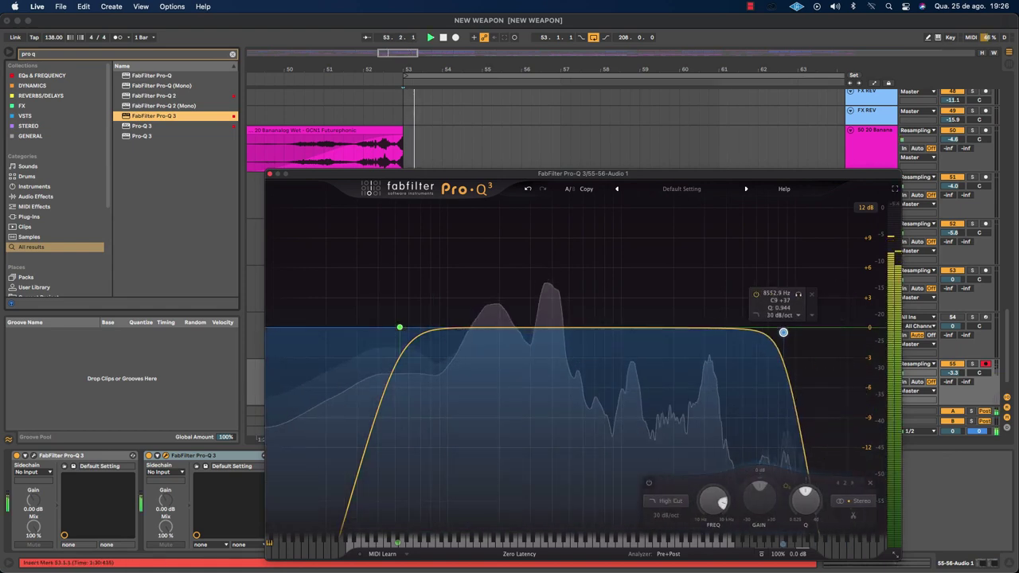
drag(400, 327, 469, 330)
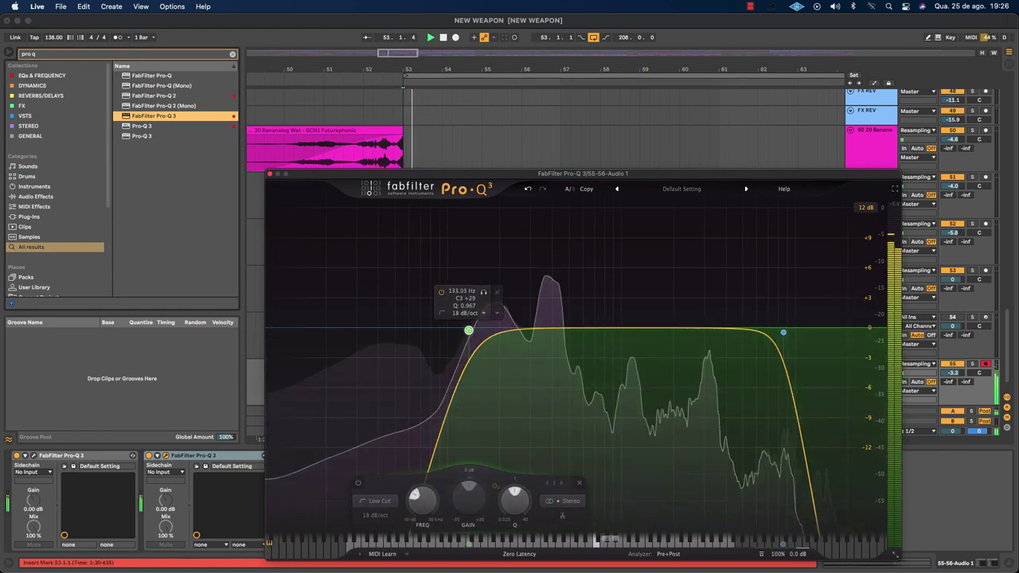
drag(783, 332, 814, 307)
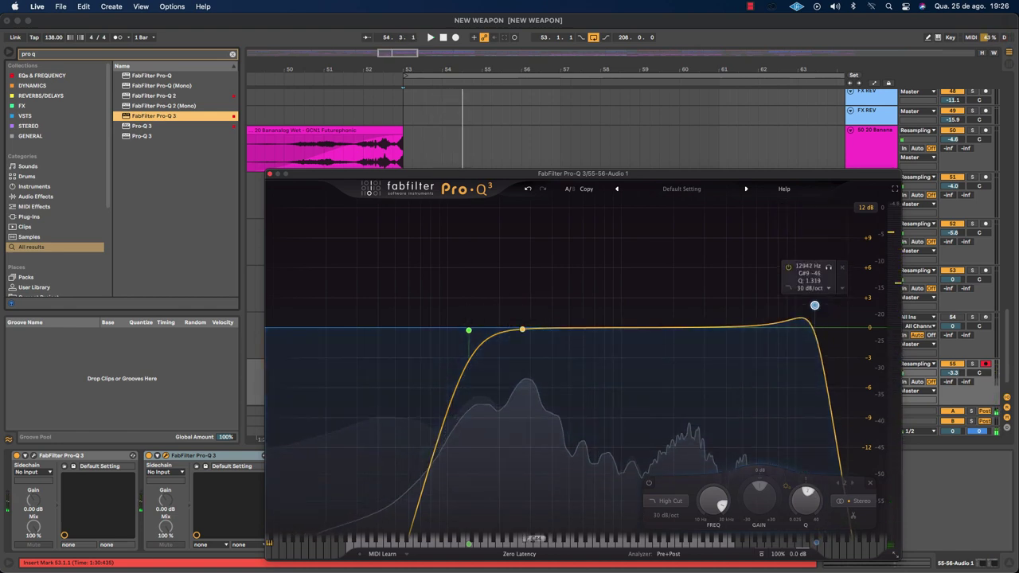
During playback, shape a nearly flat bell near 275 Hz and a shallow midrange dip of about 1.5 dB in the EQ.
drag(522, 328, 496, 239)
key(space)
scroll(473, 252, up, 5)
drag(631, 326, 646, 317)
drag(495, 239, 524, 326)
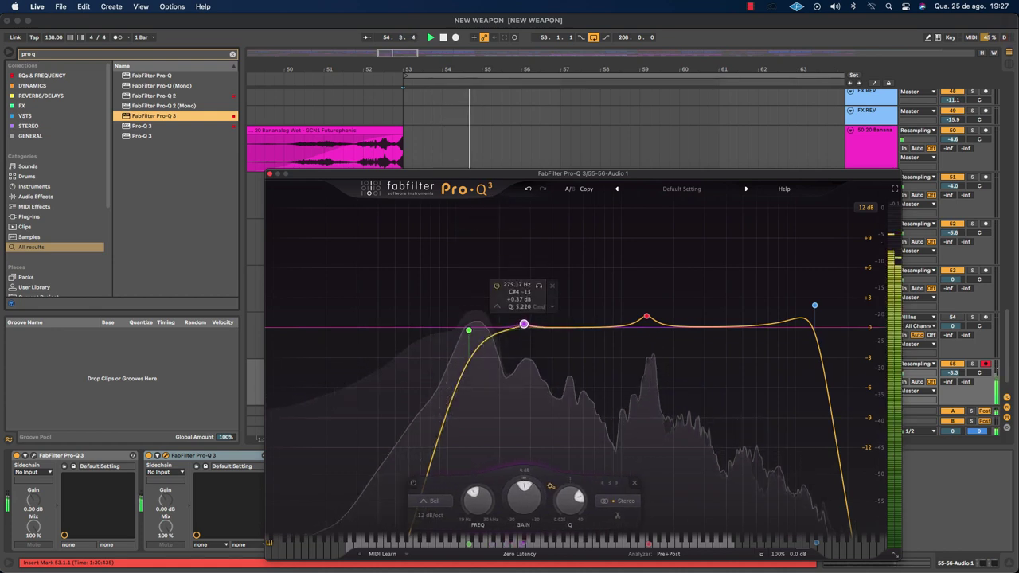
drag(646, 316, 643, 342)
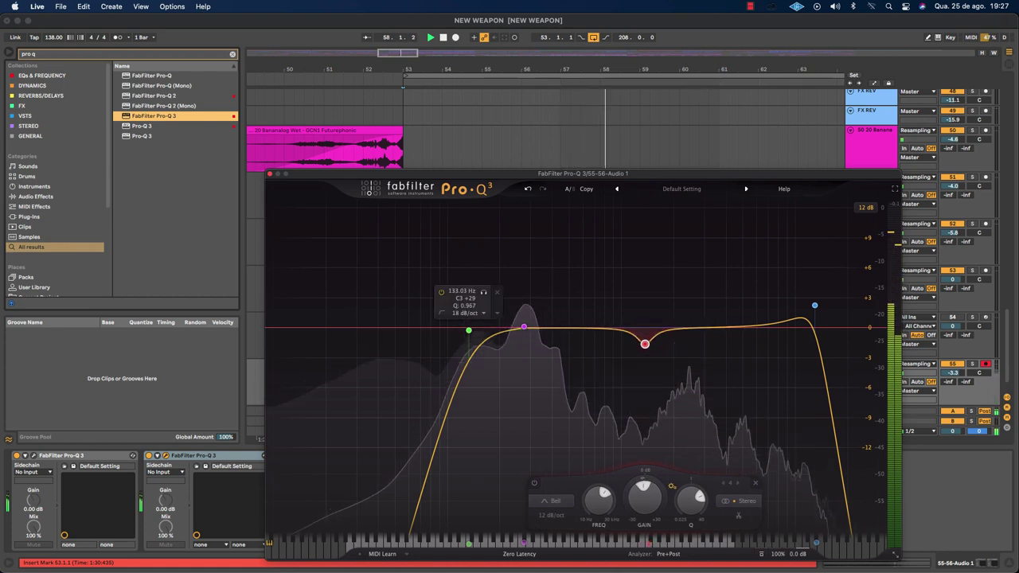
click(269, 173)
Add the ValhallaRoom reverb after the two Pro-Q 3 devices on the 55 audio track.
click(872, 382)
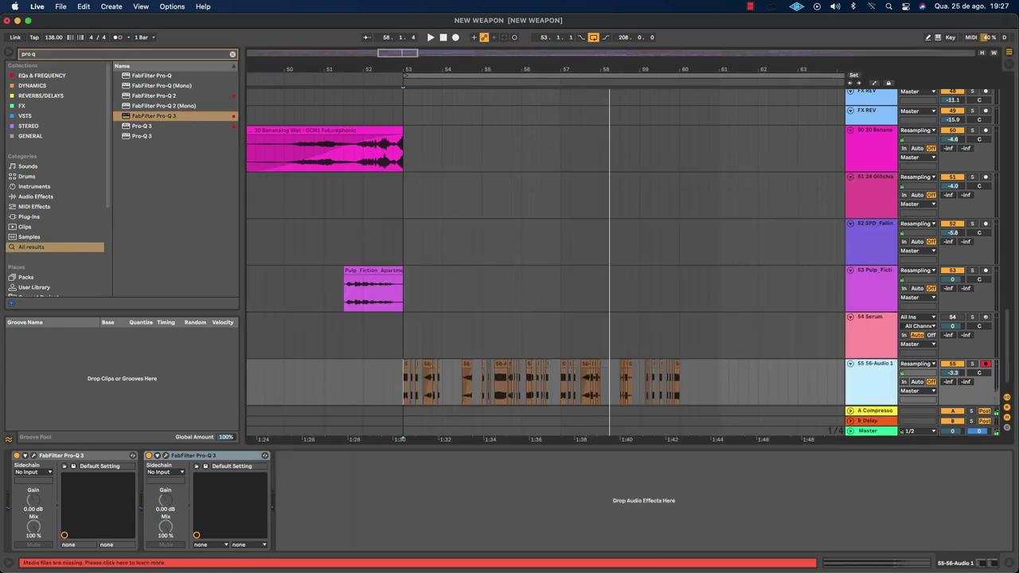
key(super+f)
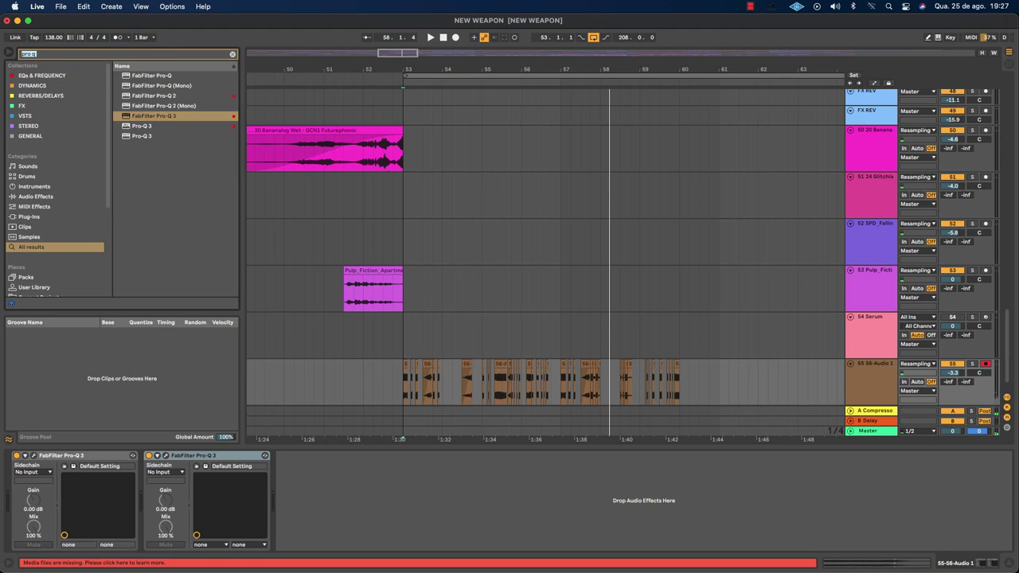
text(valhalla)
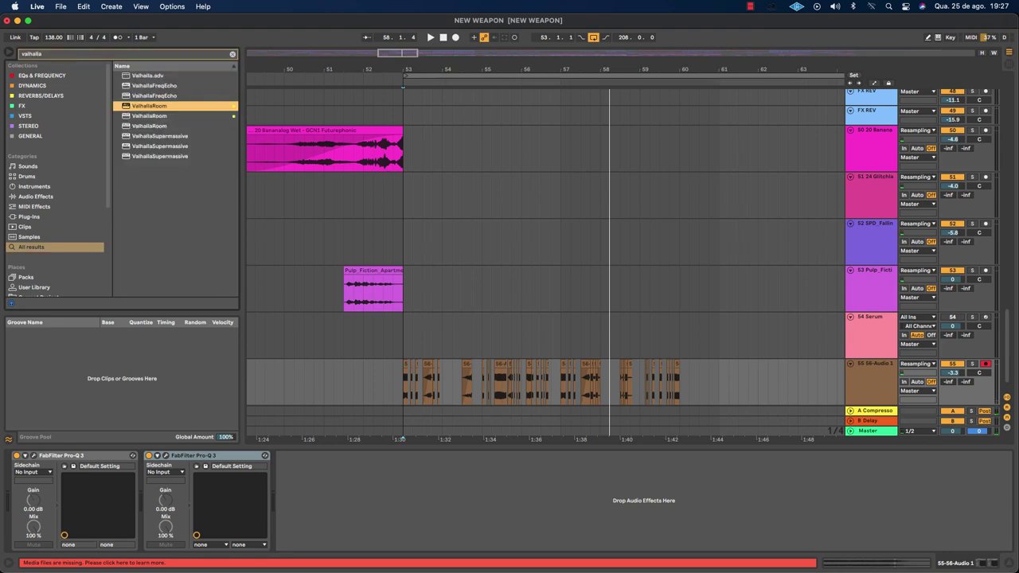
key(Return)
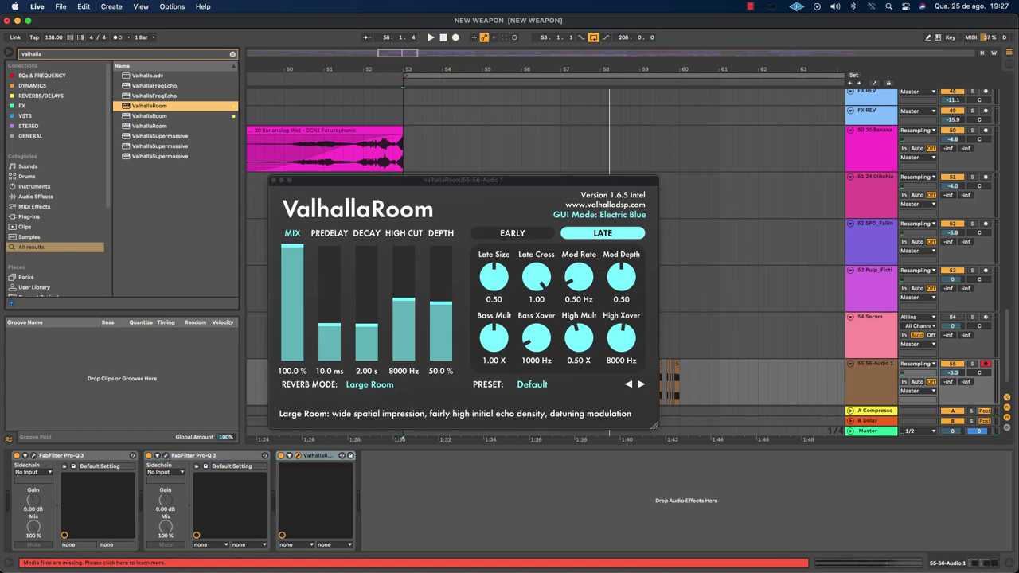
Add the stock Compressor after ValhallaRoom and rename the audio track SYNTHZAO.
text(compressor)
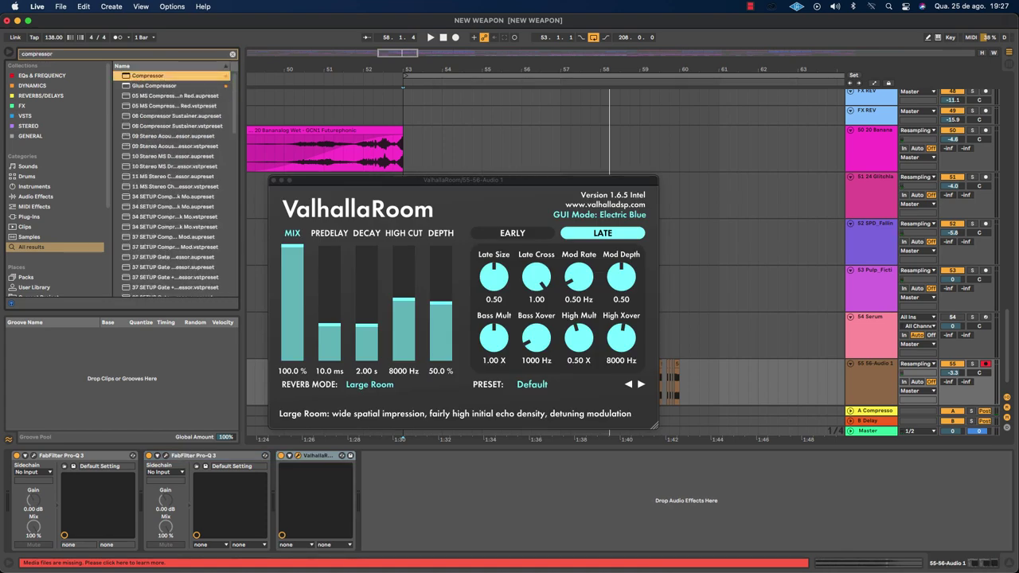
key(Return)
key(super+alt+p)
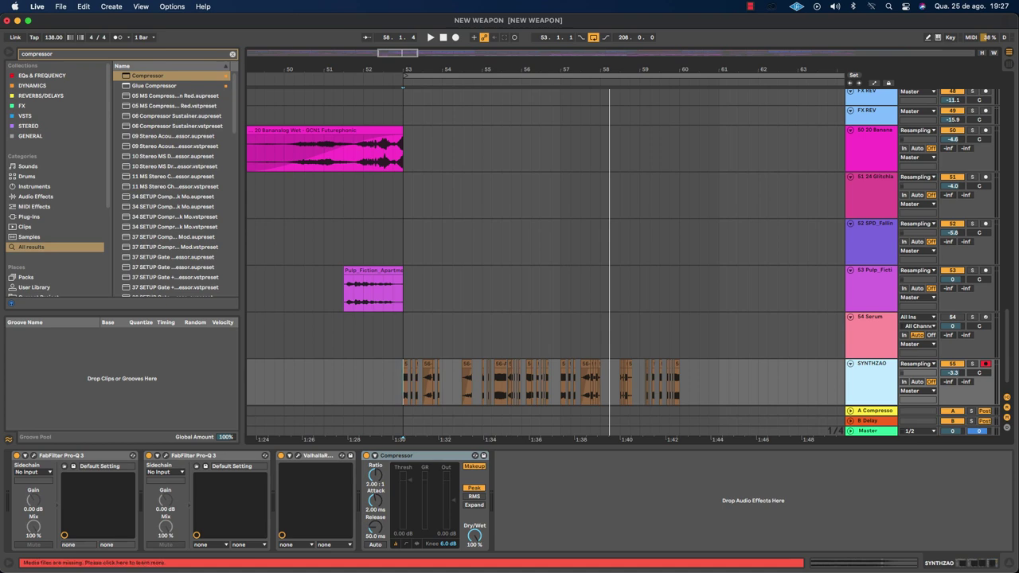
Place the Compressor ahead of ValhallaRoom and group the two devices into an Audio Effect Rack.
click(753, 500)
click(398, 455)
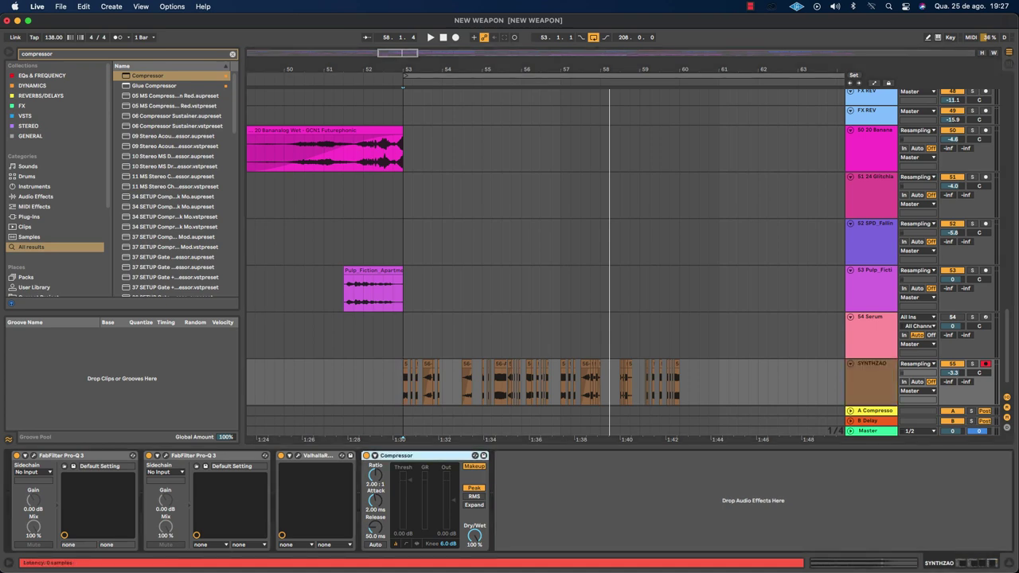
key(Left)
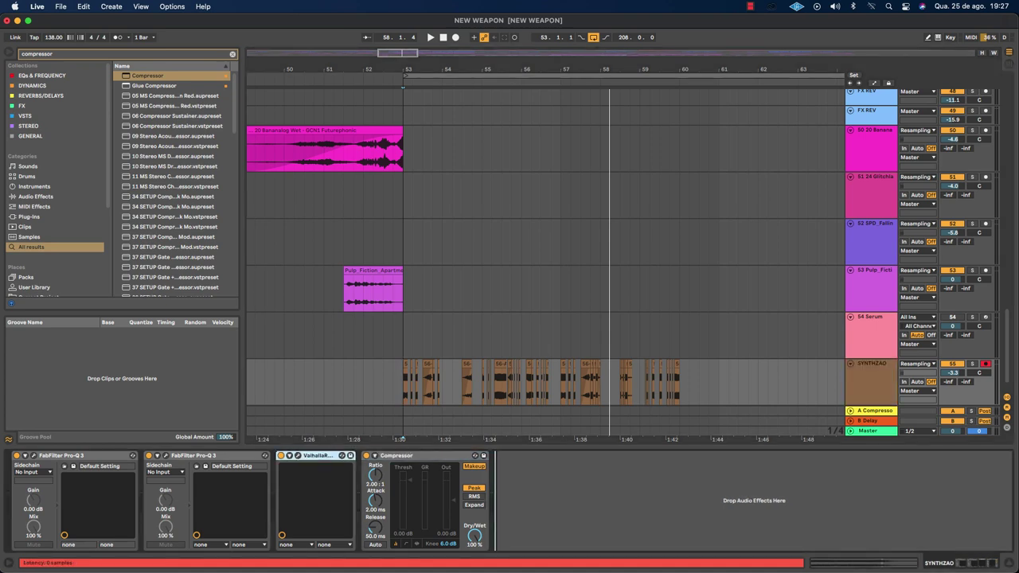
key(super+z)
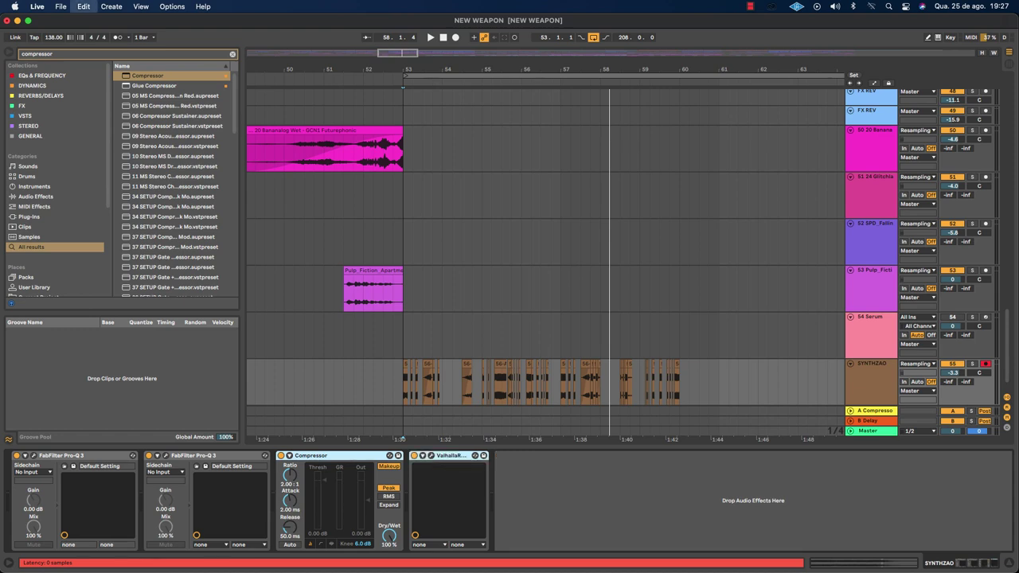
key(super+g)
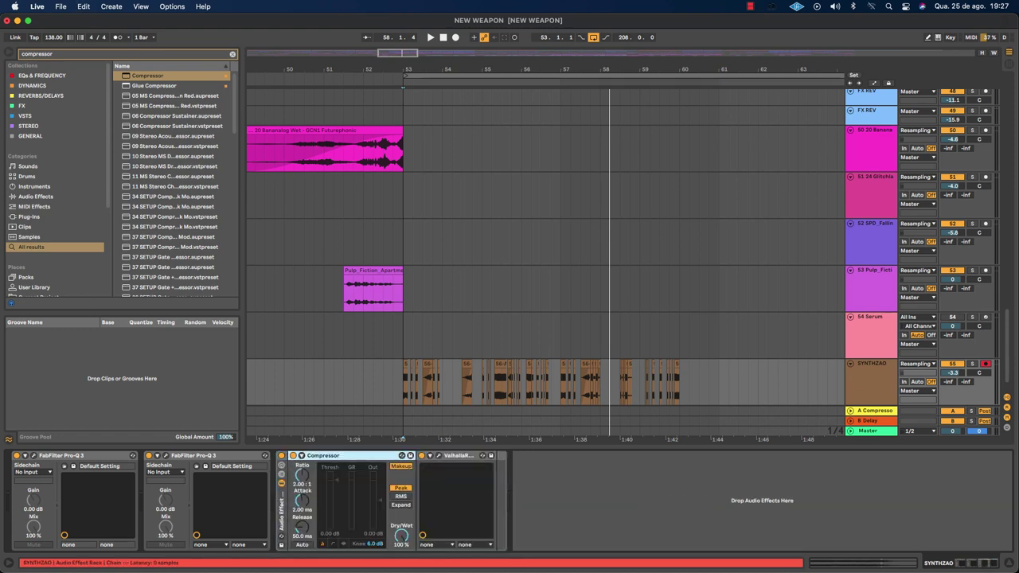
Show the rack's chain list and create a second, empty chain beside the one holding the Compressor and ValhallaRoom.
click(281, 471)
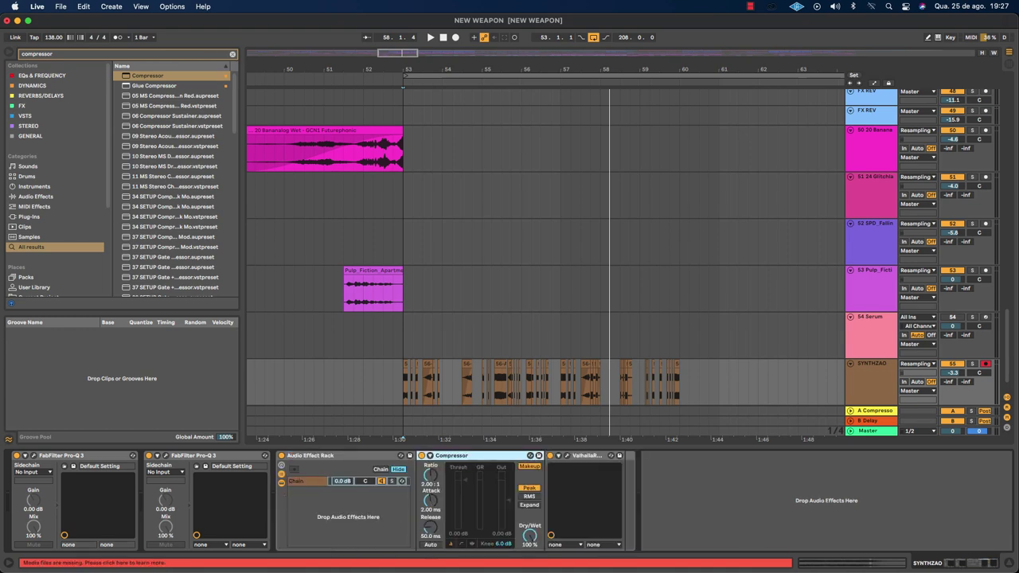
key(Delete)
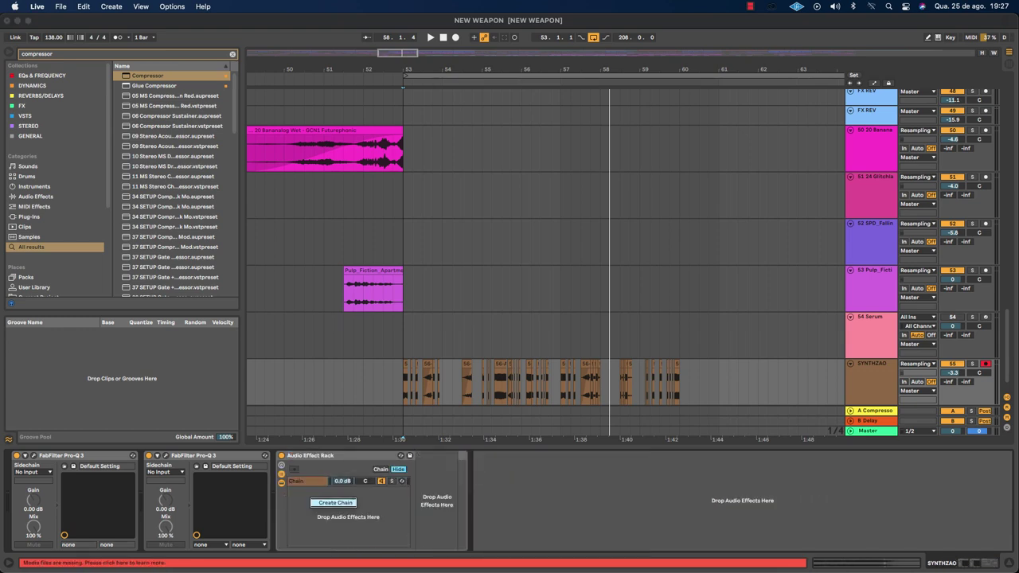
click(335, 502)
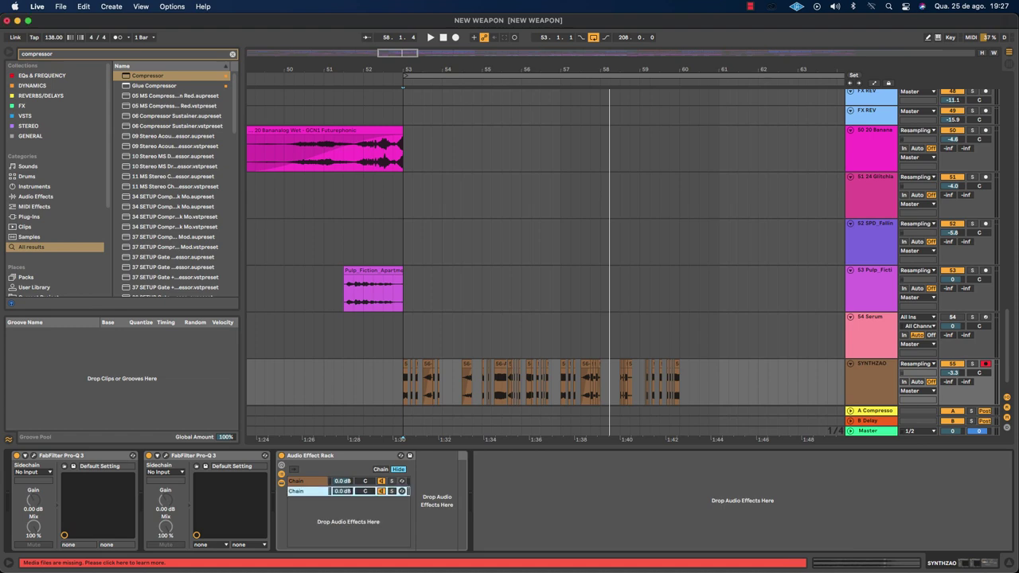
click(306, 481)
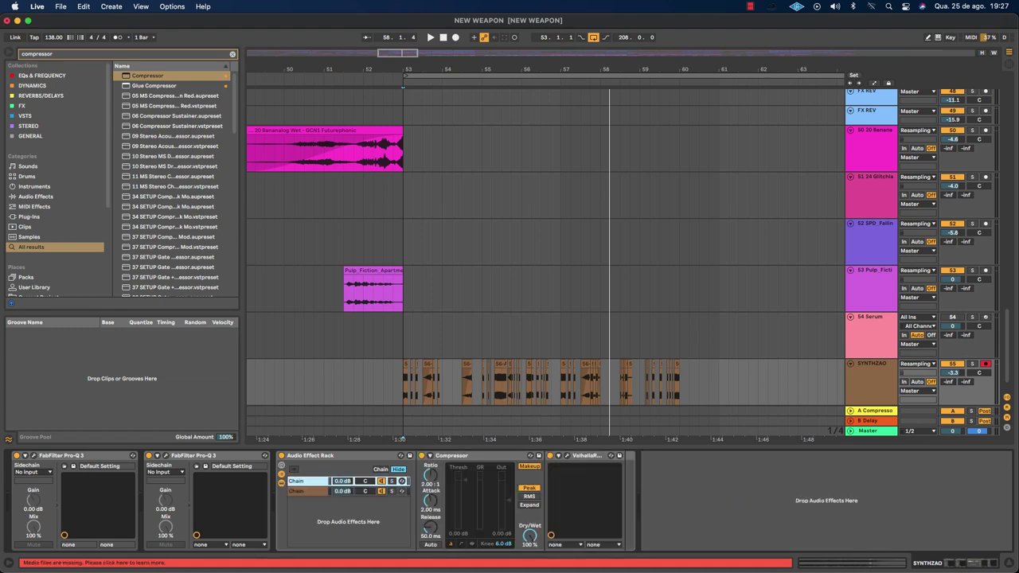
click(307, 490)
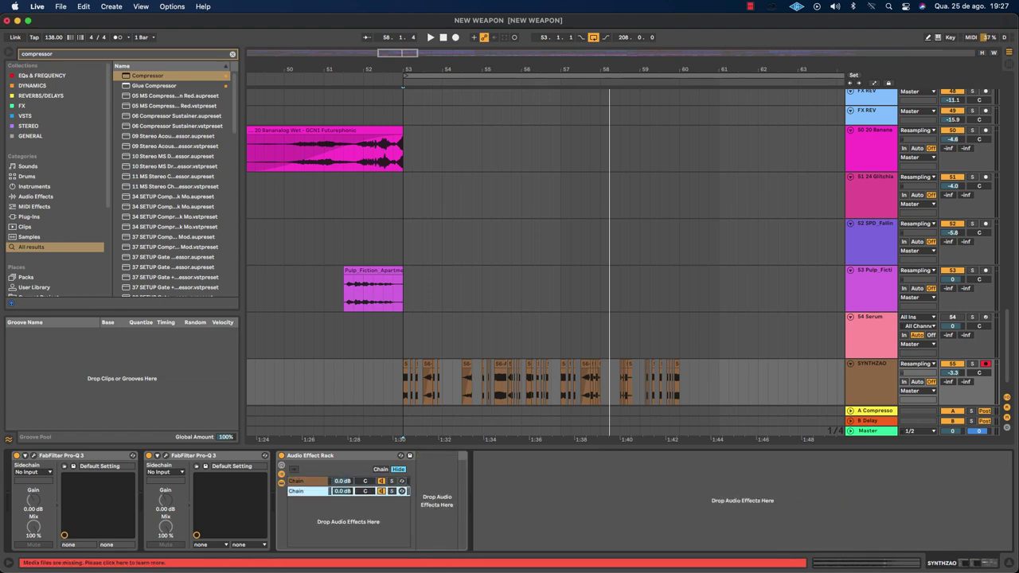
Sidechain the first chain's Compressor from SYNTHZAO Pre FX with ratio 3.07:1, attack 0.01 ms, auto release and threshold -21.3 dB.
click(306, 481)
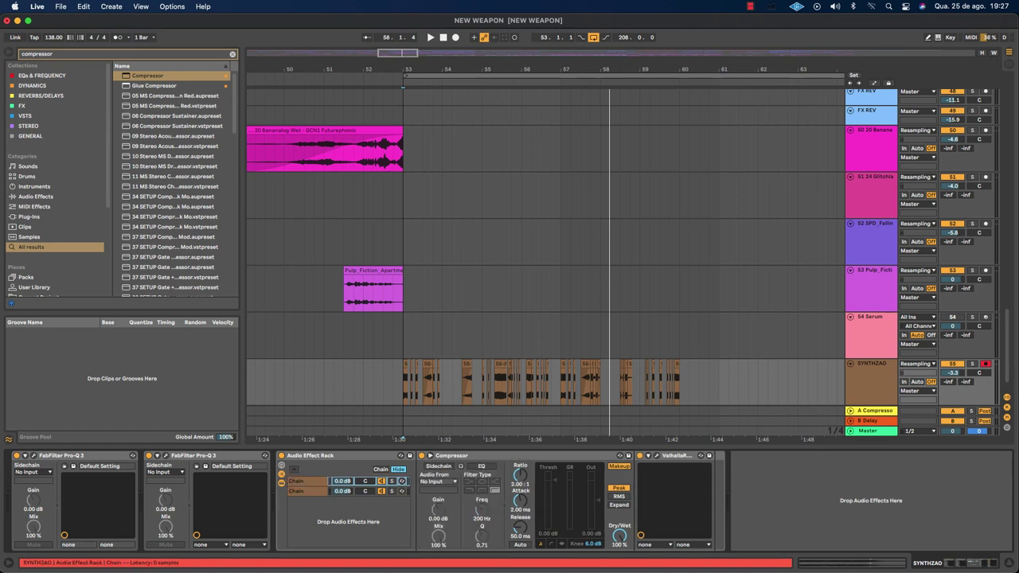
click(438, 480)
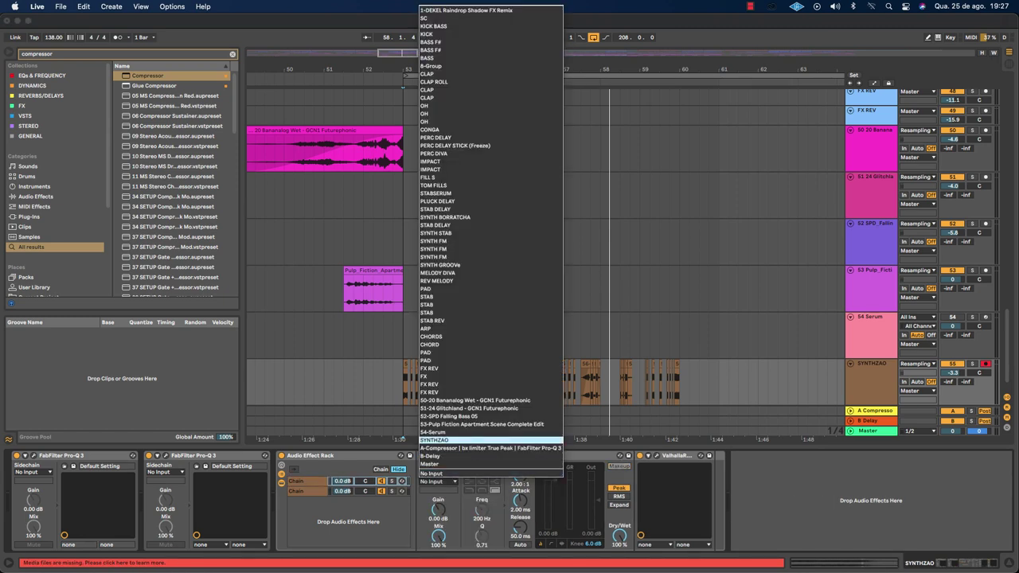
click(434, 439)
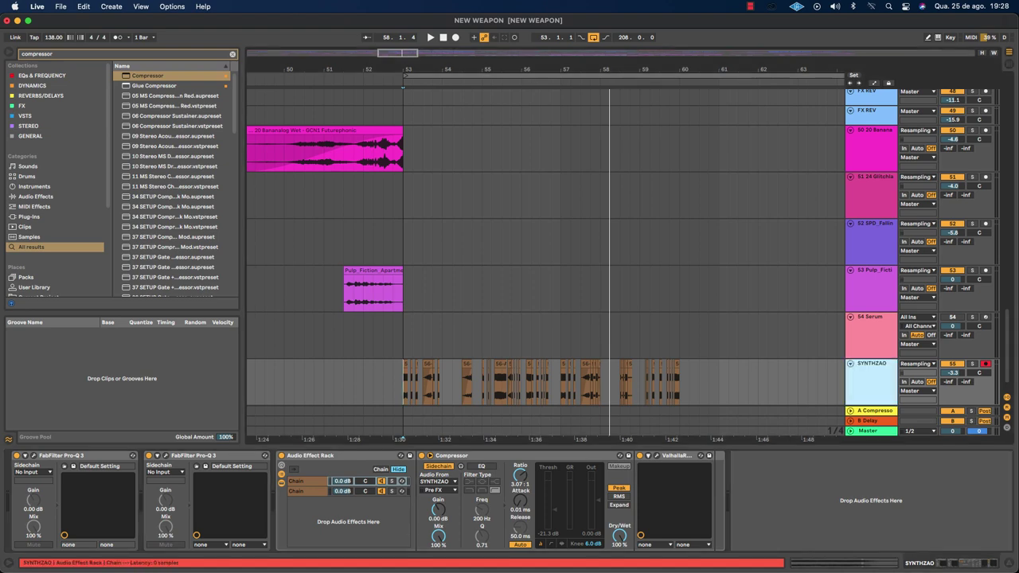
While the phrase plays, set ValhallaRoom's predelay to 0.0 ms, decay to 4.58 s and high cut to 4230 Hz.
click(655, 455)
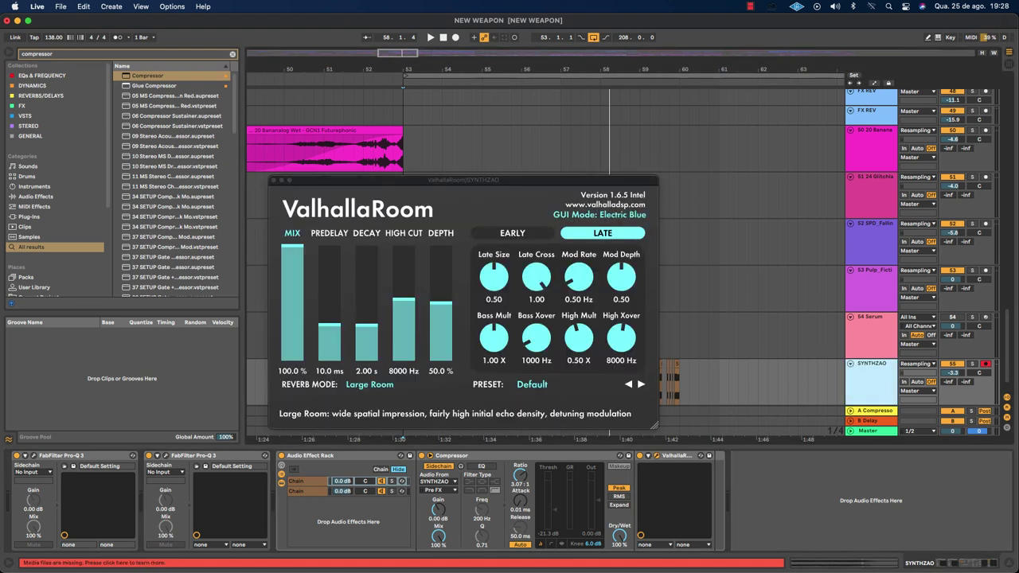
drag(330, 326, 330, 362)
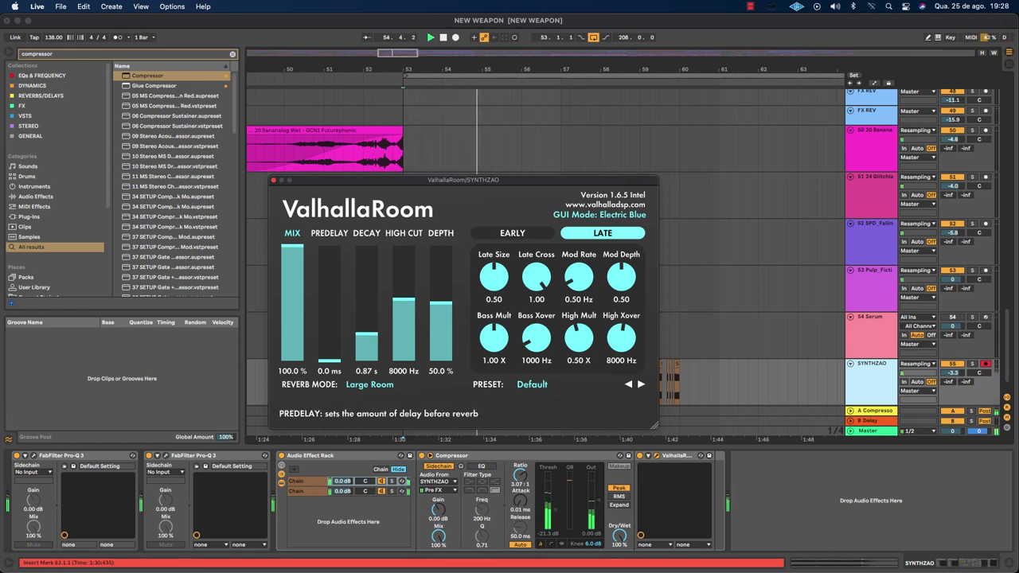
drag(366, 333, 366, 318)
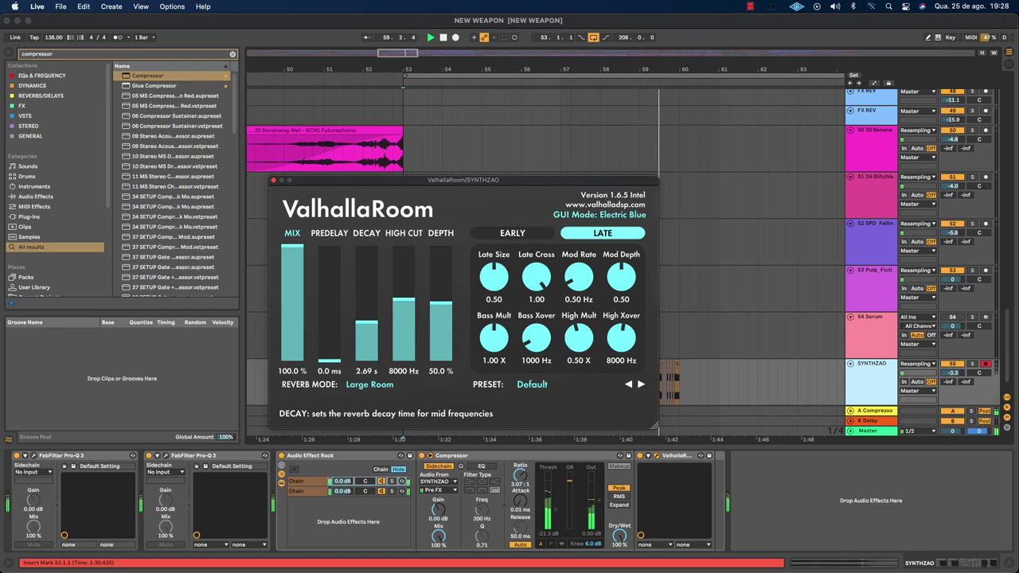
drag(366, 321, 366, 314)
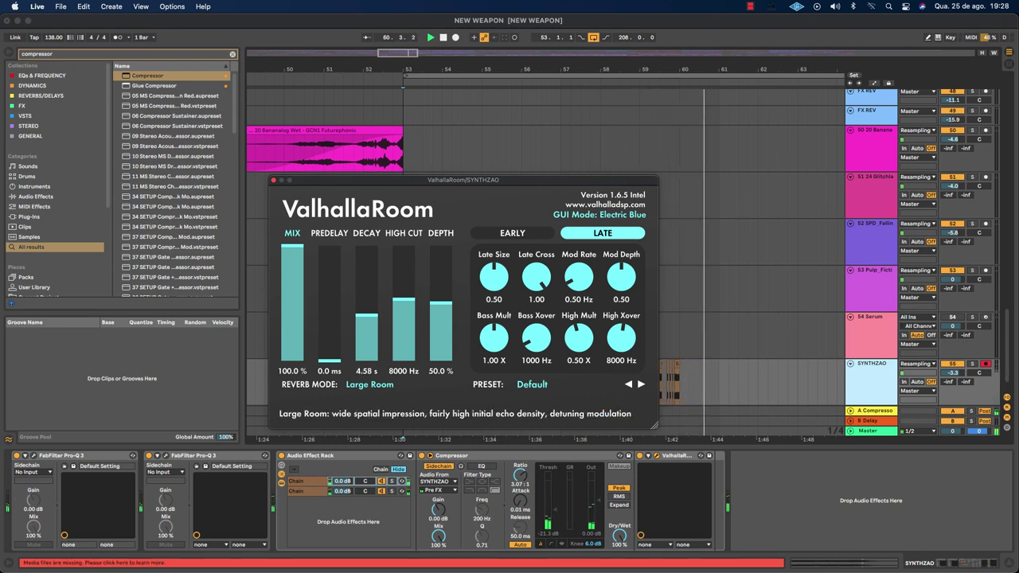
key(space)
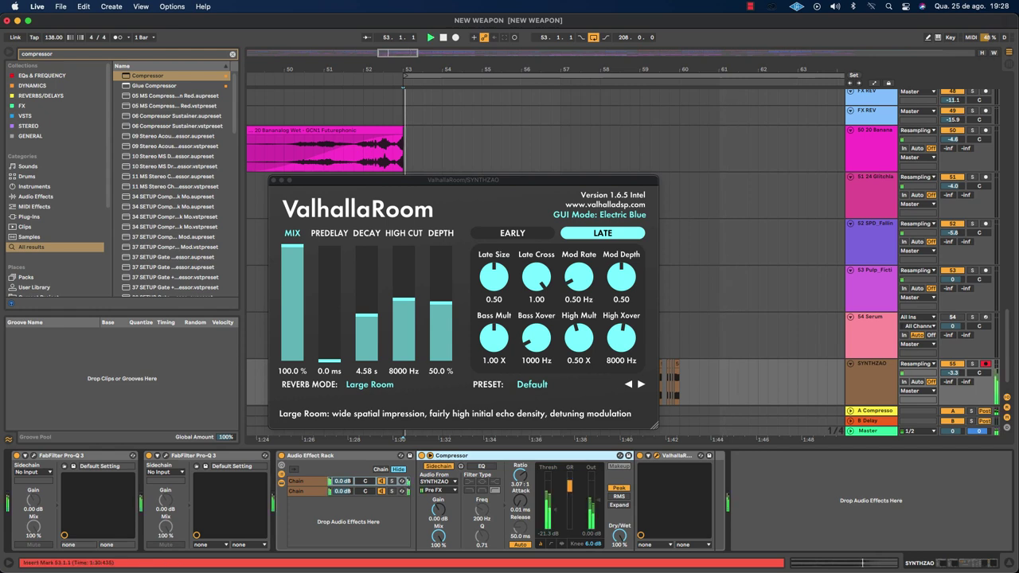
drag(403, 299, 403, 325)
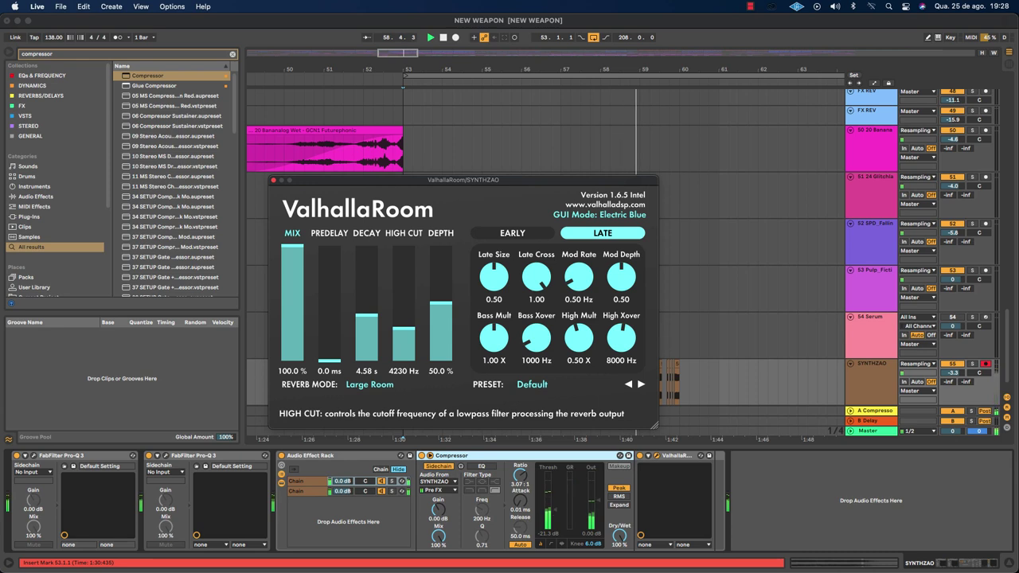
key(super+alt+p)
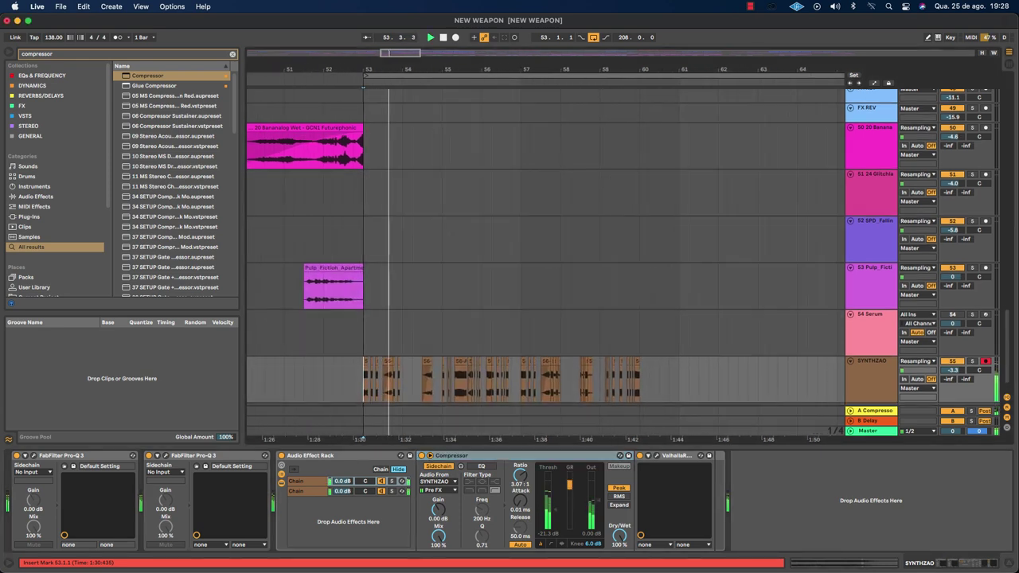
Extend the start of the slice near bar 54 back to 54.2.1 and play the phrase from 52.4.1.
scroll(543, 263, down, 1)
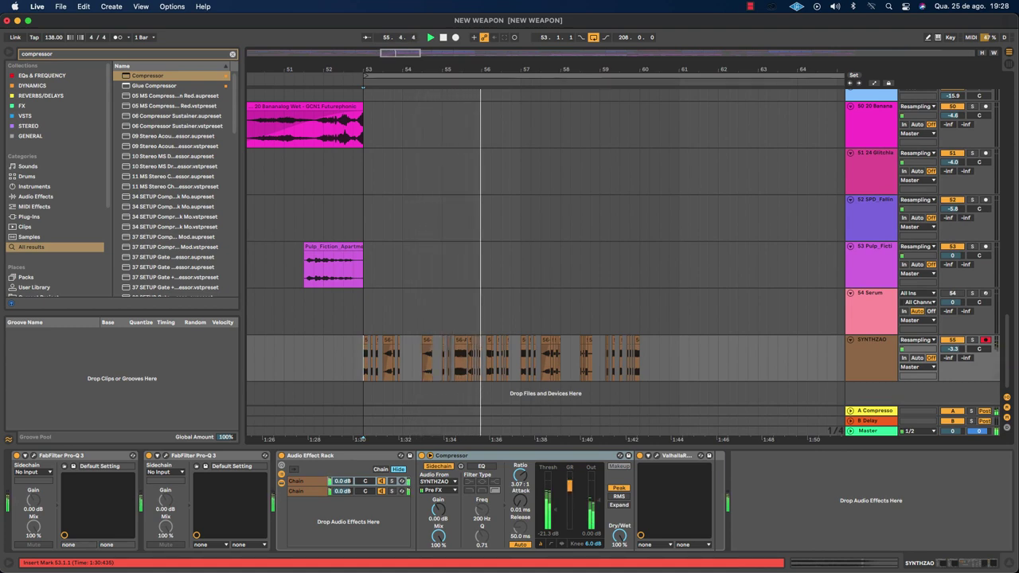
drag(422, 354, 413, 354)
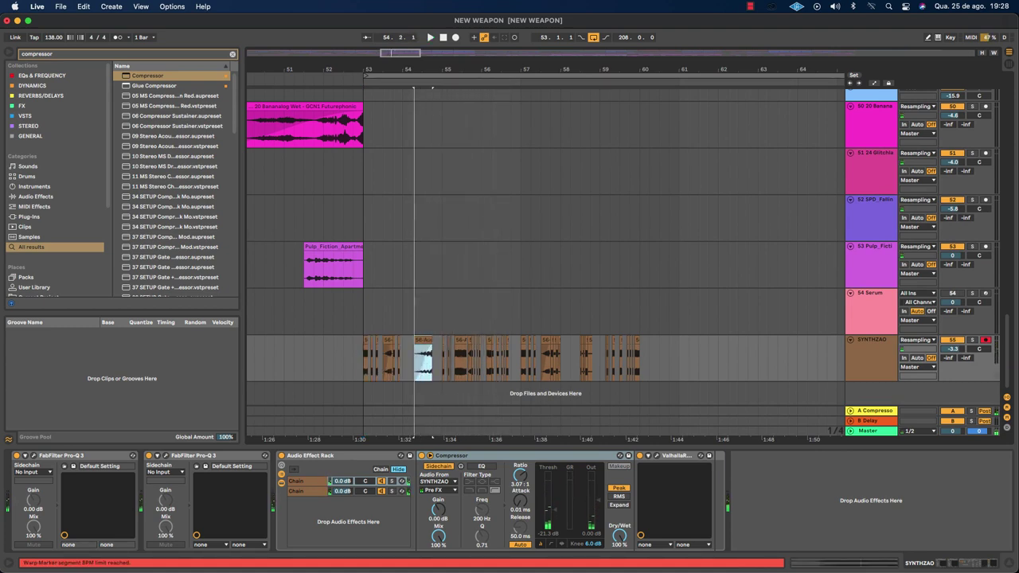
scroll(546, 262, up, 1)
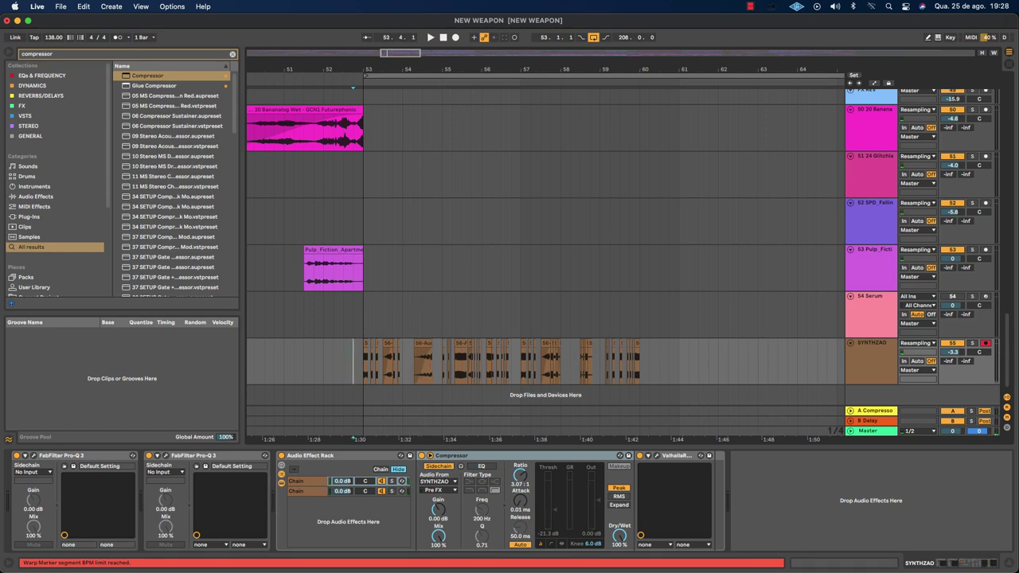
key(space)
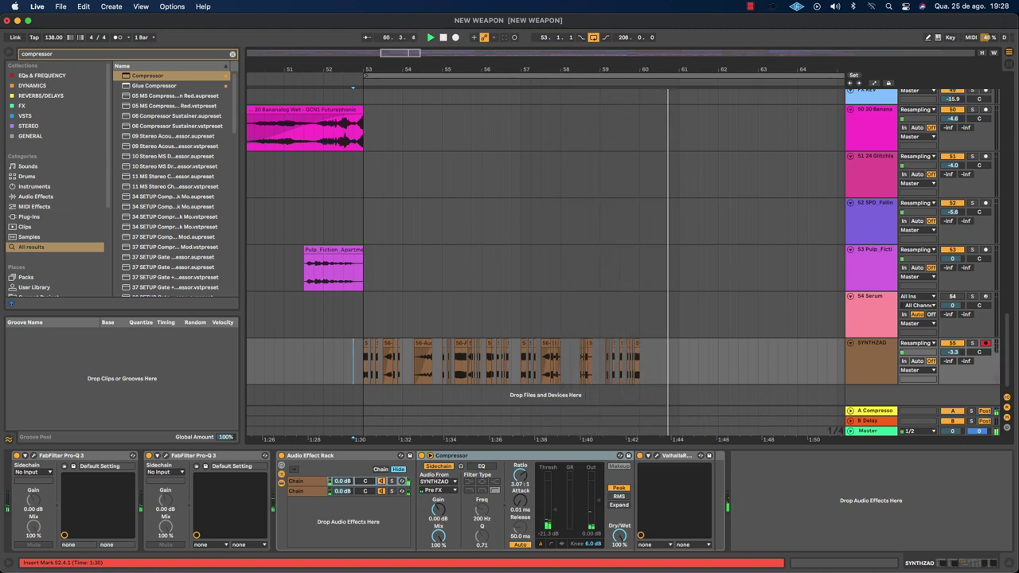
Lengthen the last slice on SYNTHZAO to span 59.4.3 to 60.3.1 and play it back.
click(635, 88)
key(space)
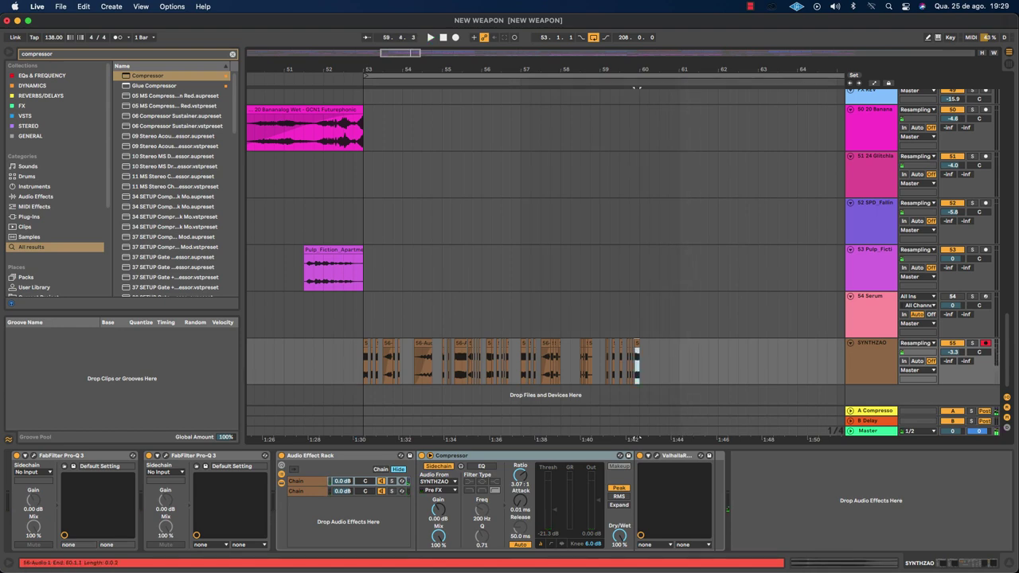
key(space)
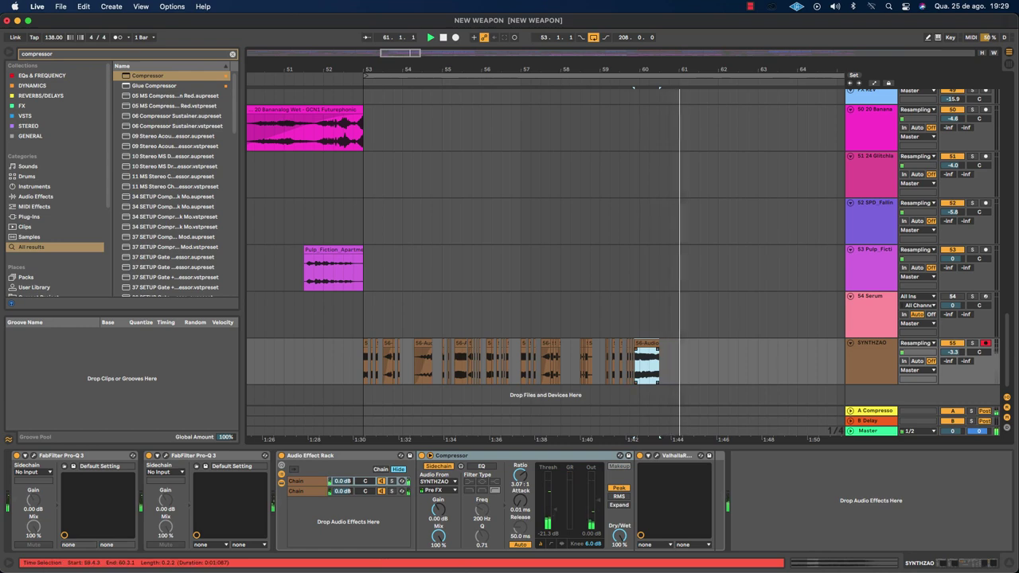
click(646, 362)
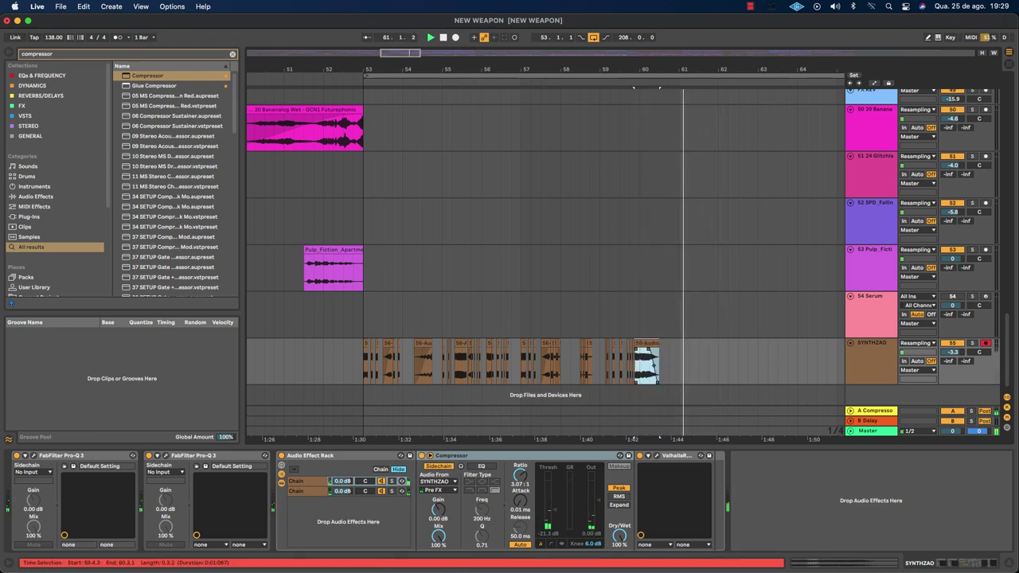
click(646, 362)
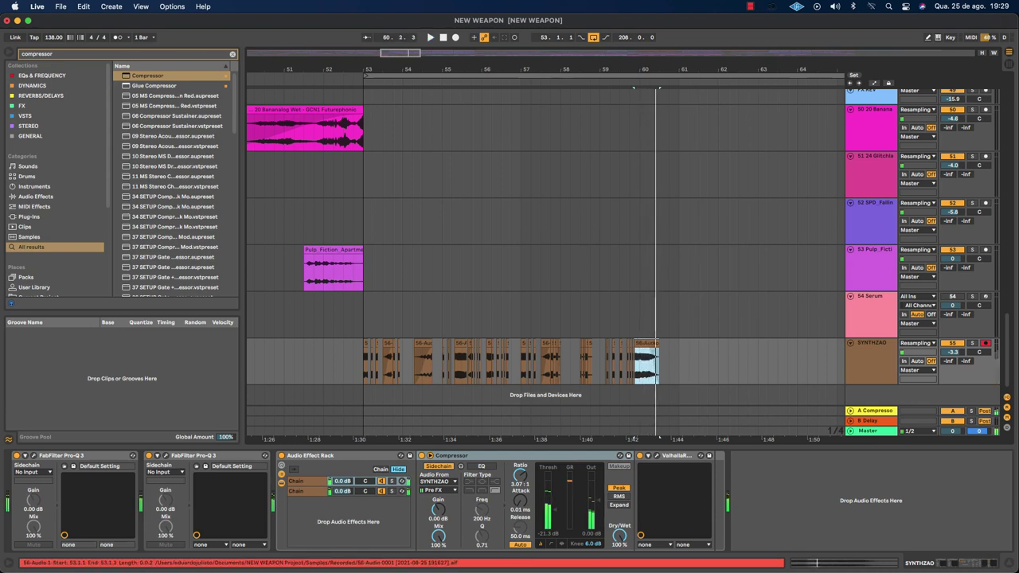
Add a Delay after ValhallaRoom in the first chain and, during playback, set feedback to 26 %, filter to 1.34 kHz and width to 4.30.
click(366, 362)
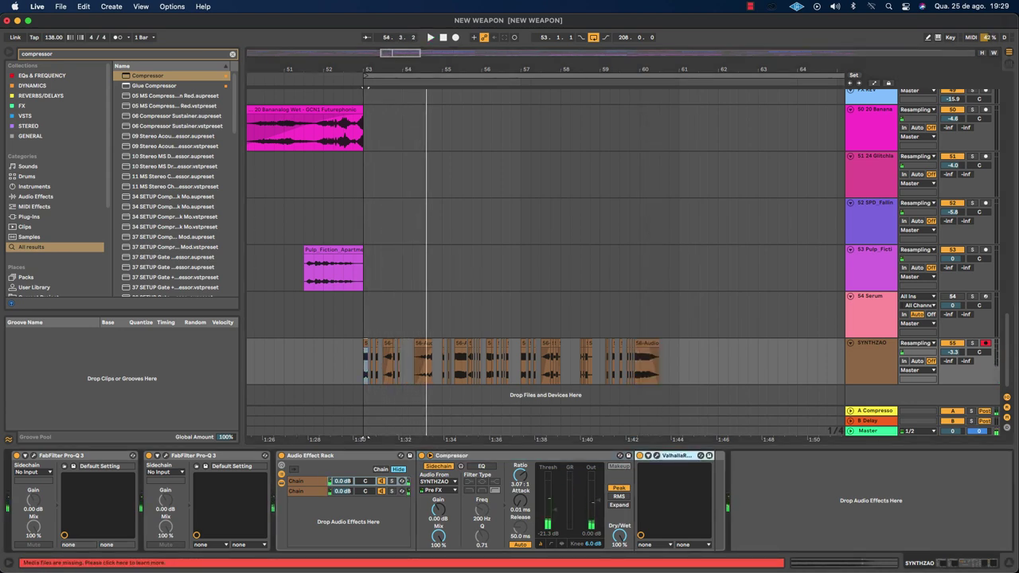
key(super+f)
text(delay)
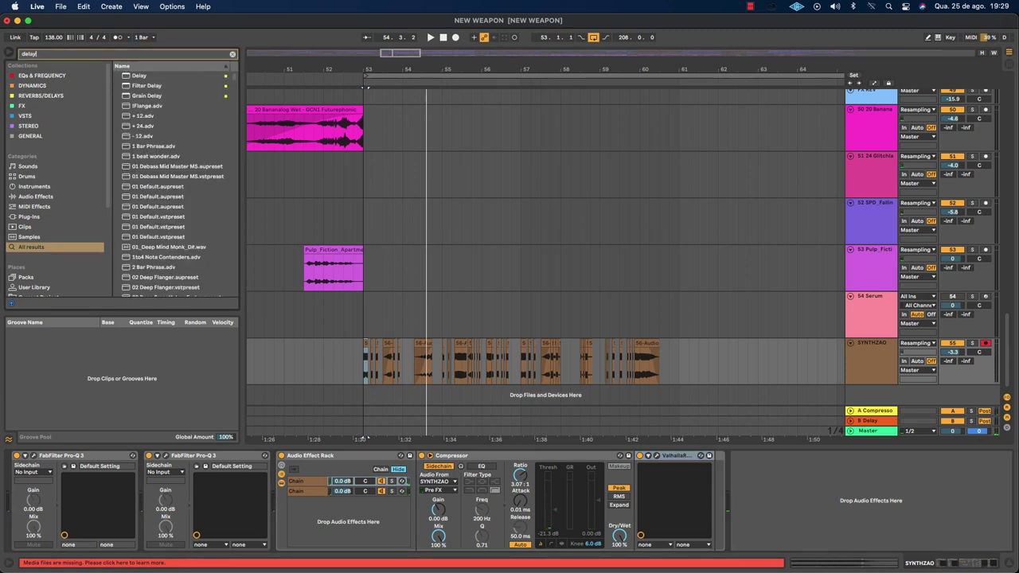
key(Return)
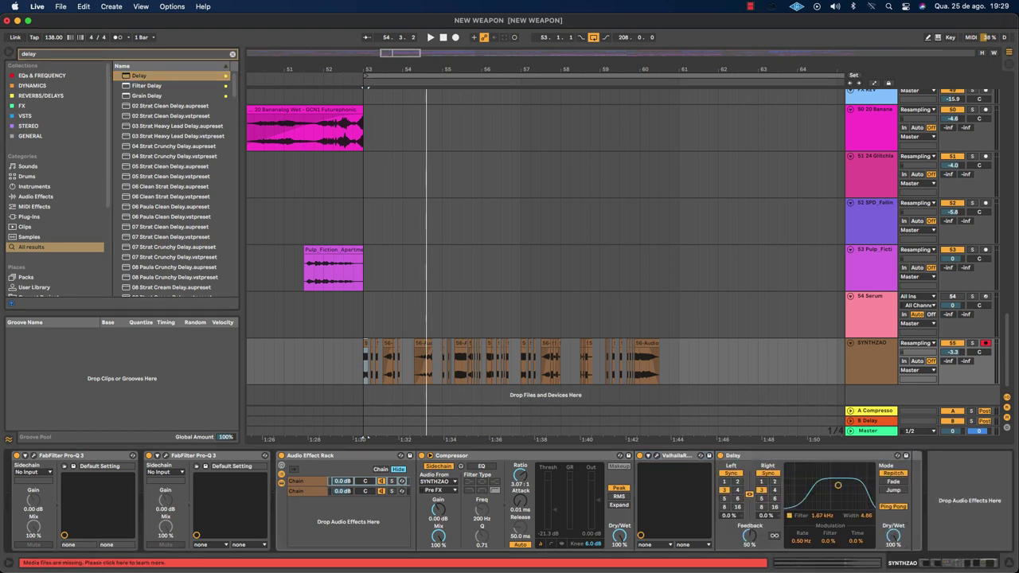
key(space)
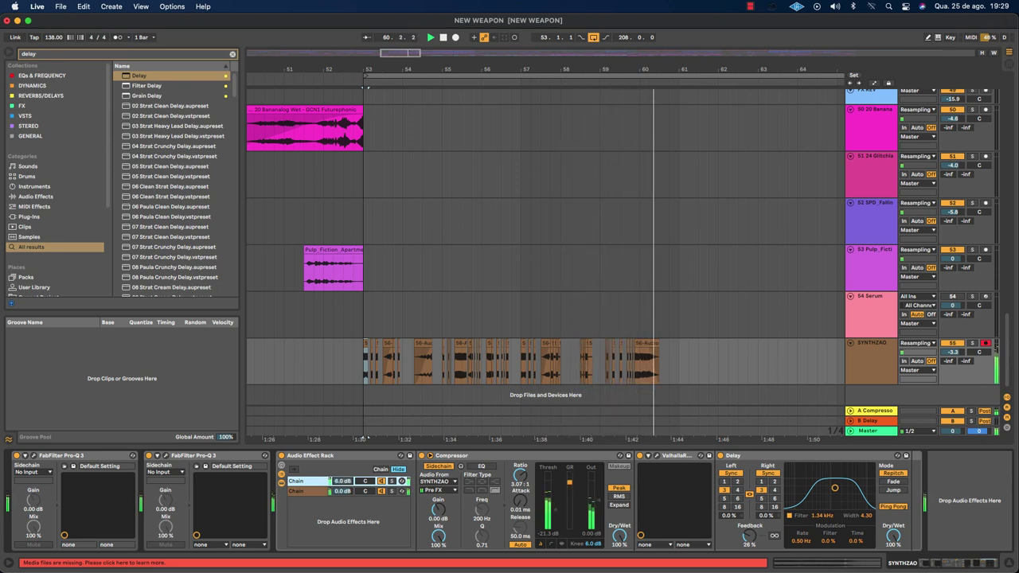
key(space)
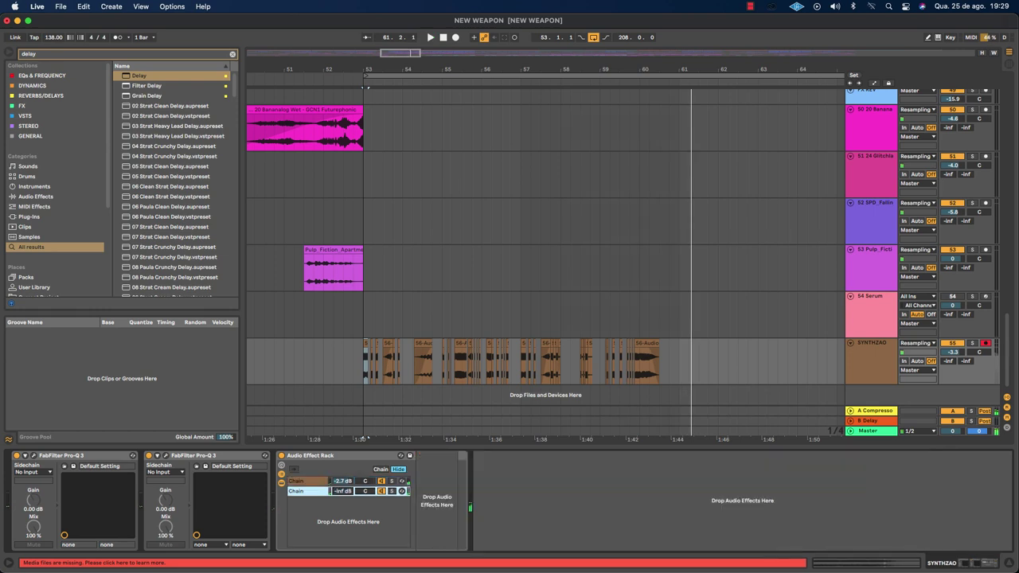
Balance the rack's two chains while the phrase plays, setting the first chain to 0.4 dB and the second to 1.8 dB.
key(space)
key(Up)
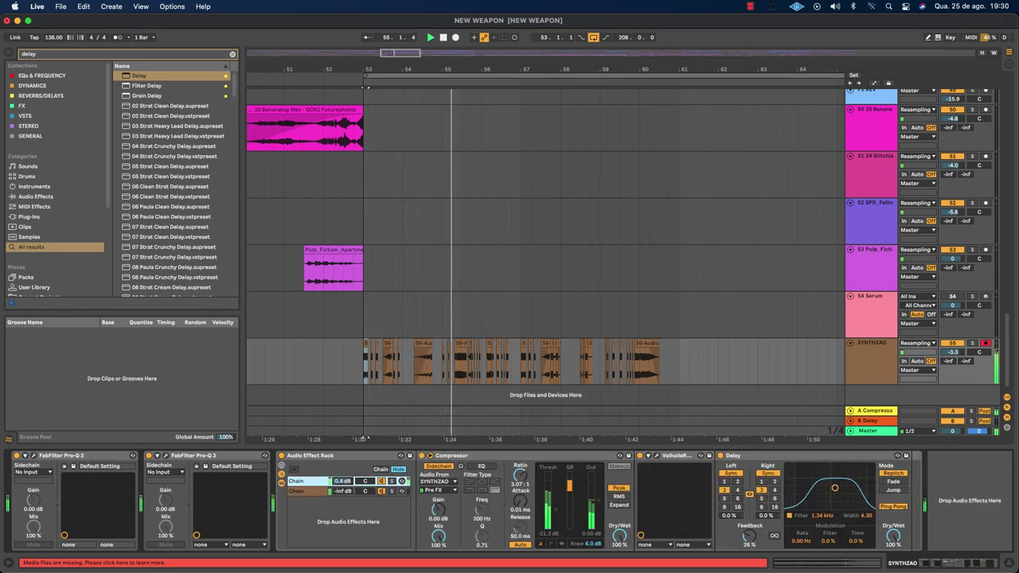
key(Down)
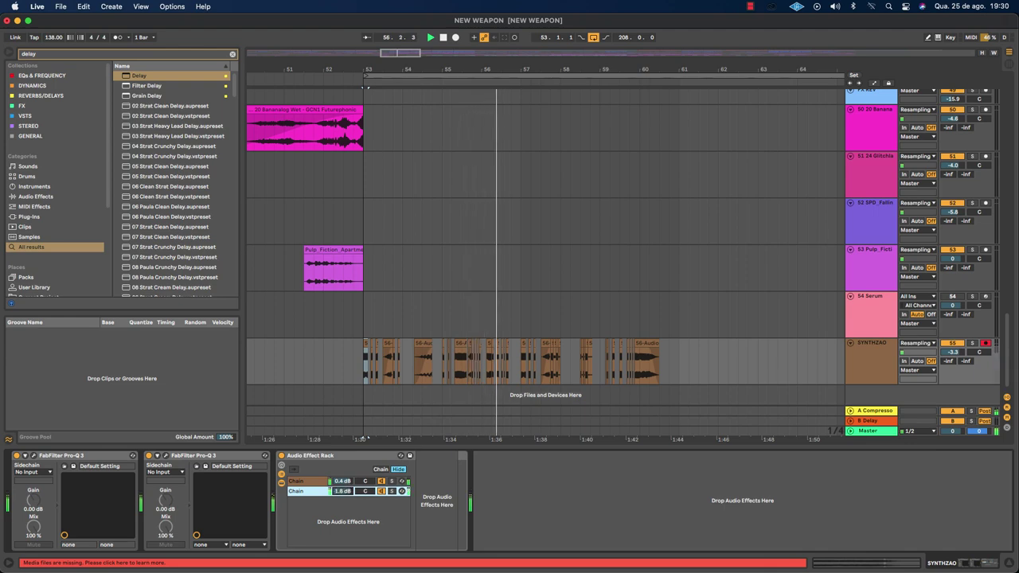
key(Up)
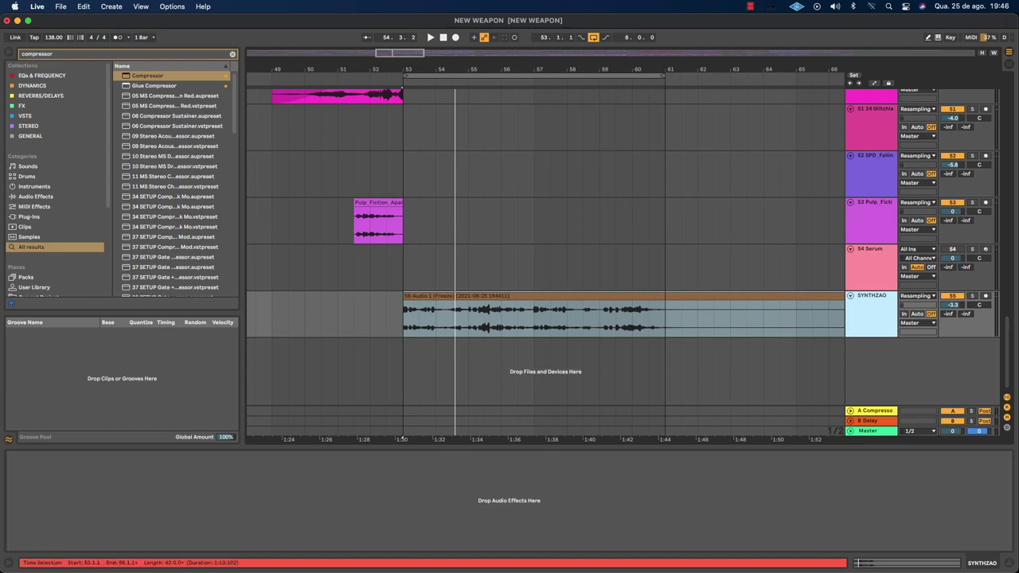
Trim the end of the frozen SYNTHZAO audio clip back to 62.1.1 and play it from bar 53.
key(minus)
key(space)
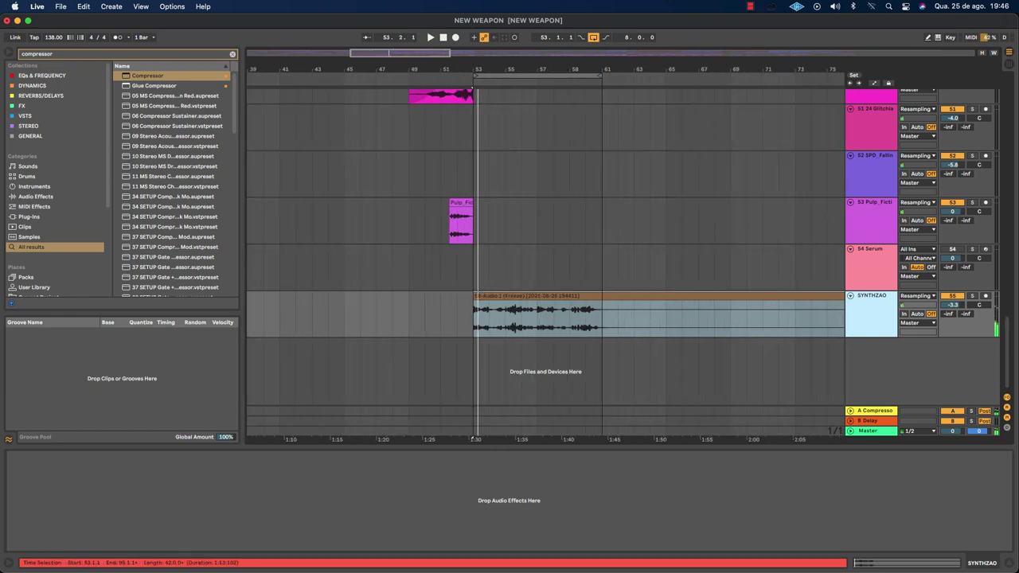
scroll(546, 255, left, 5)
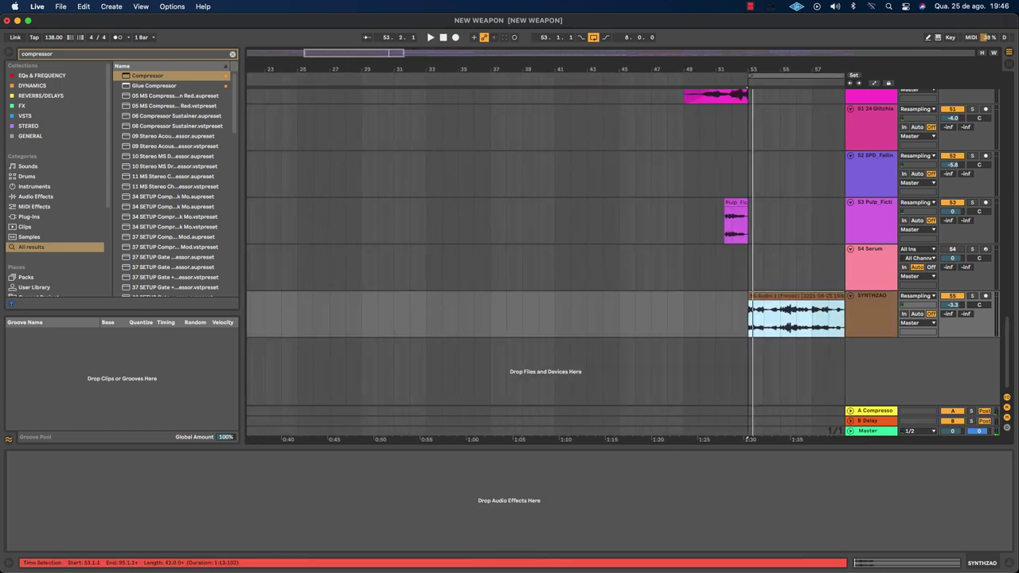
scroll(545, 255, right, 10)
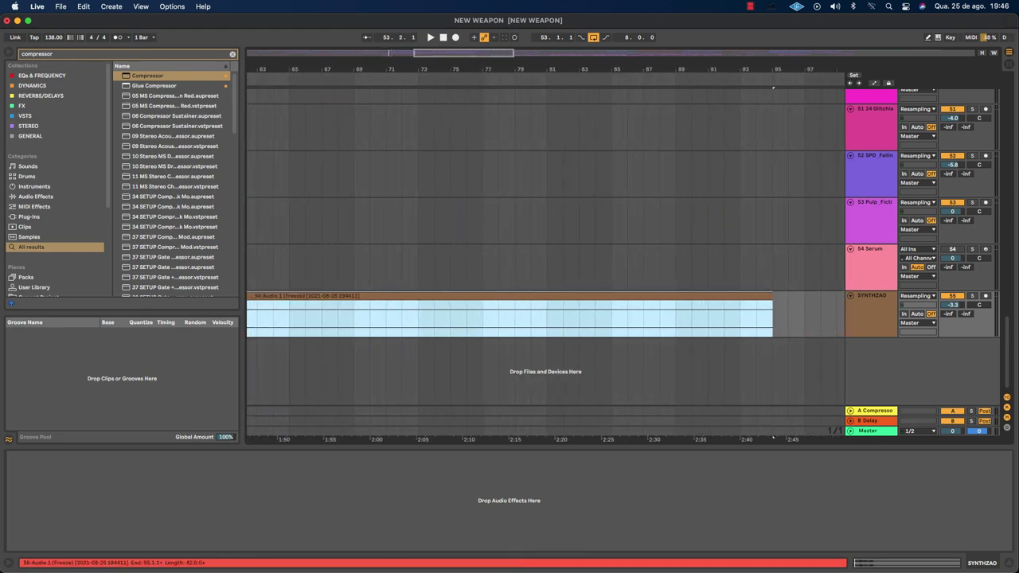
key(ctrl+z)
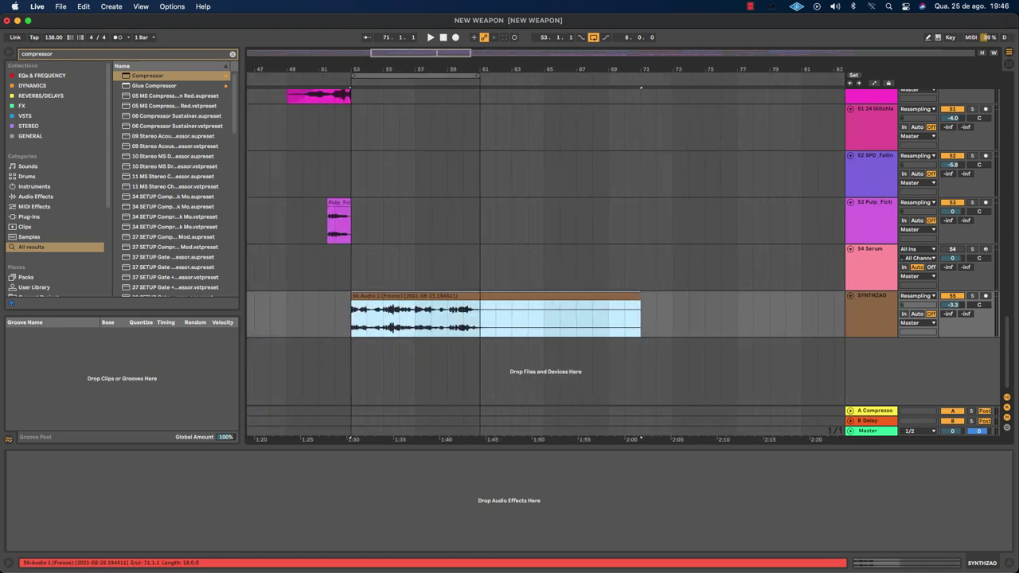
drag(624, 87, 496, 86)
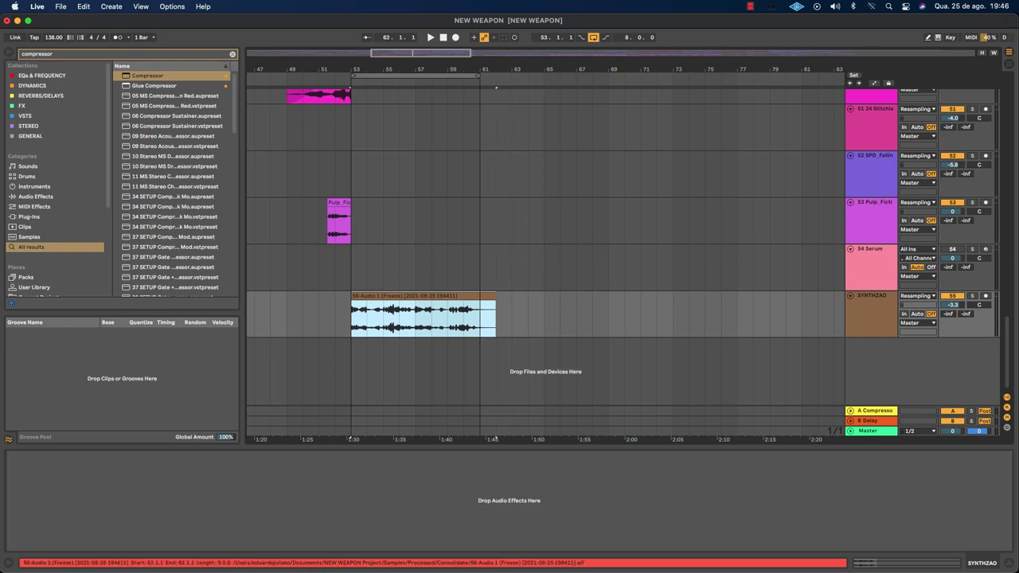
key(space)
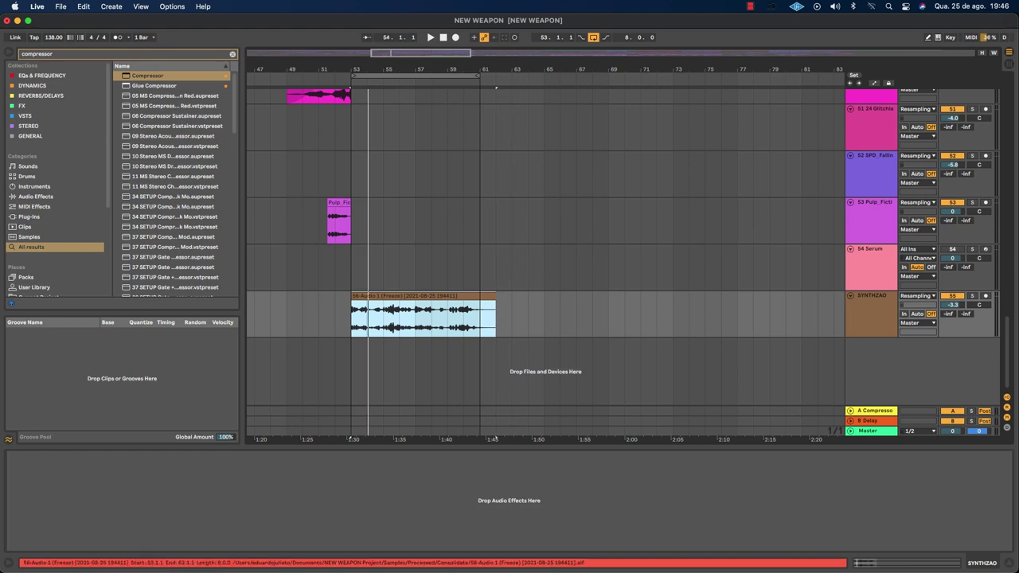